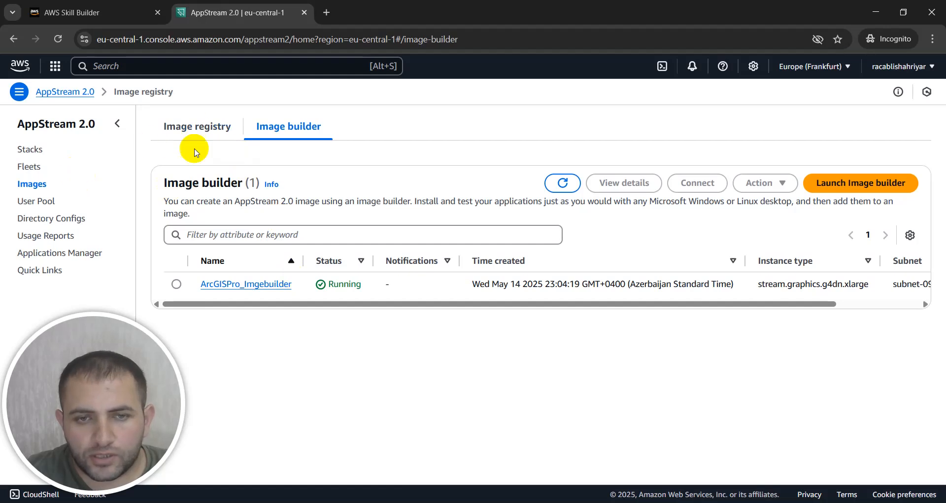
# Check the image registry and image builder lists, and select the ArcGISPro_Imgebuilder image builder
pyautogui.click(194, 131)
pyautogui.click(274, 126)
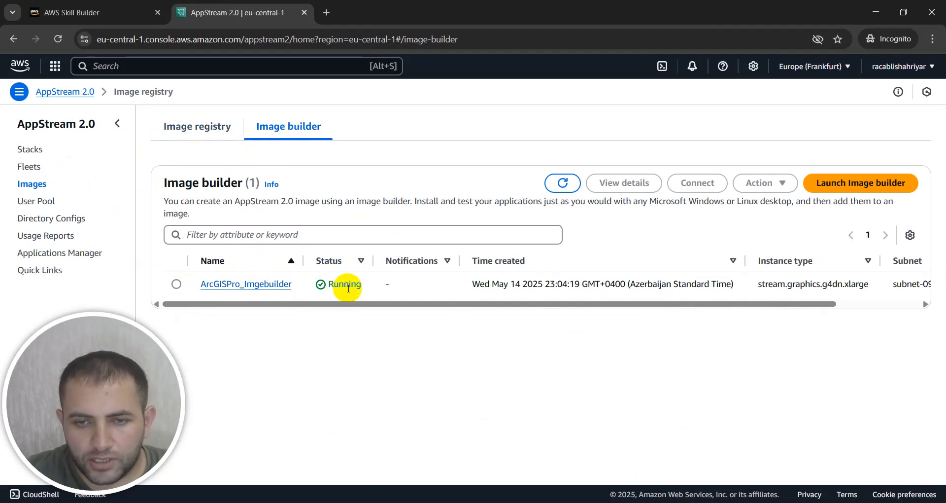
pyautogui.click(176, 283)
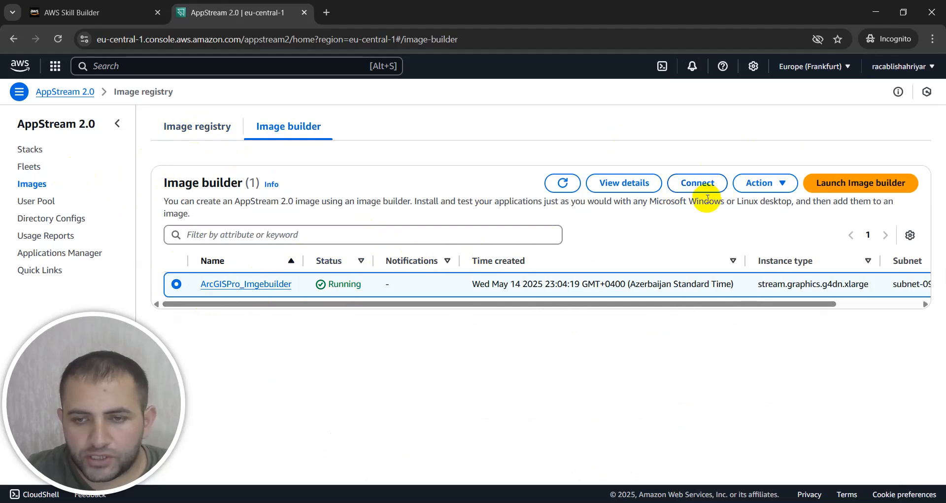
# Filter the image registry by the name arcgis_image
pyautogui.click(203, 126)
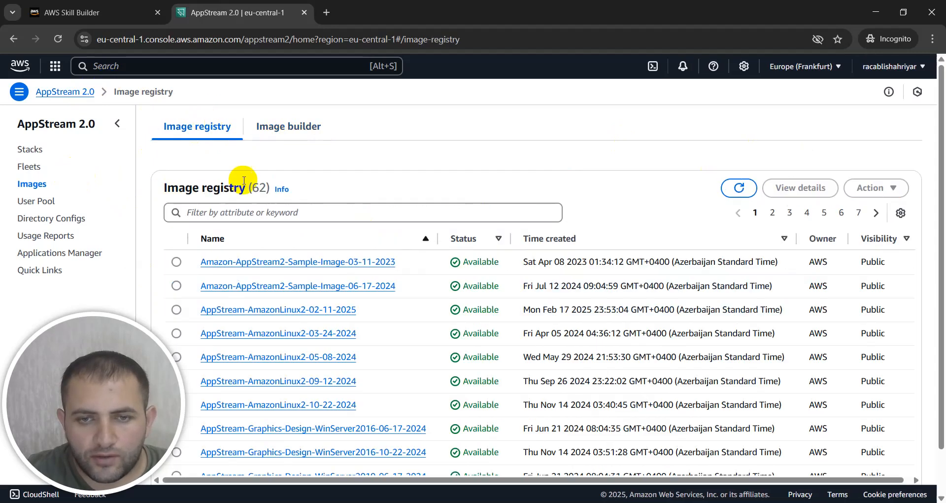
pyautogui.click(226, 213)
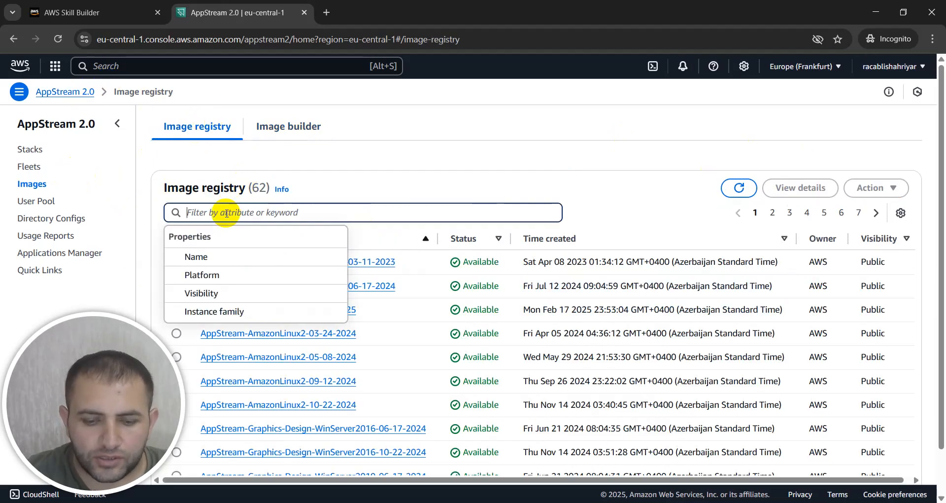
pyautogui.write('A')
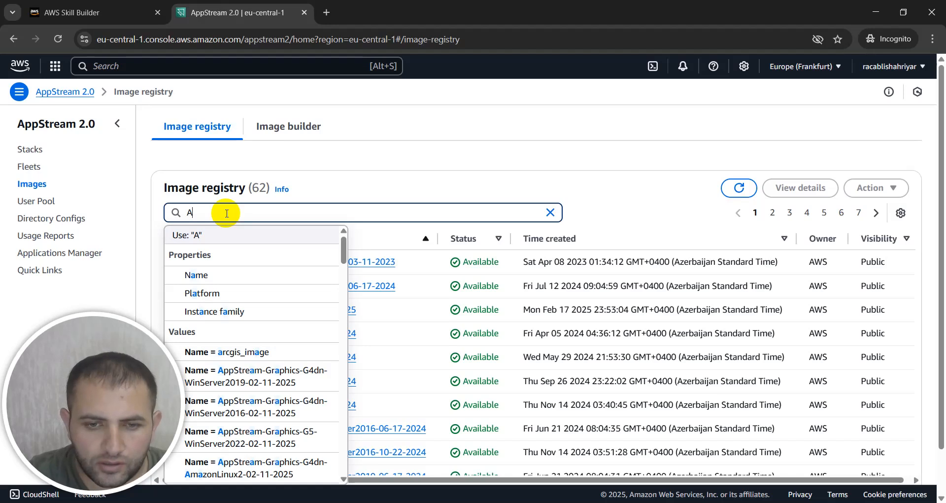
pyautogui.click(247, 352)
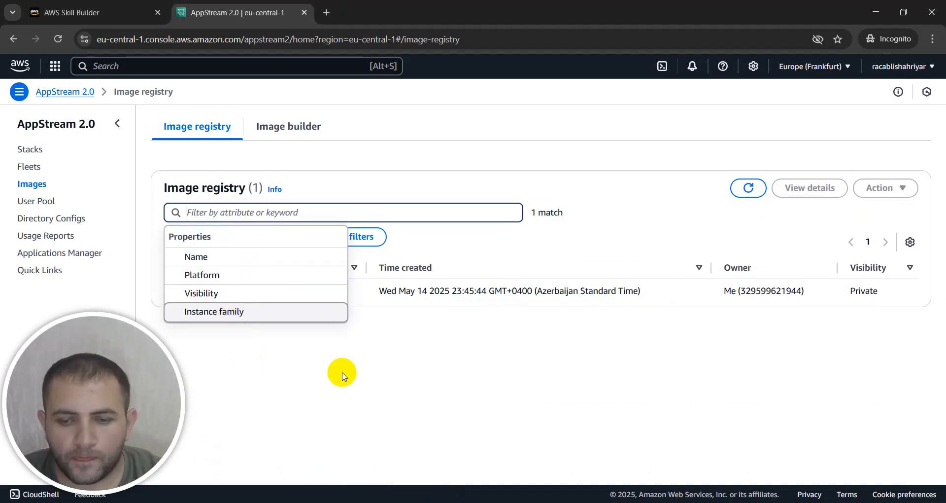
pyautogui.click(341, 373)
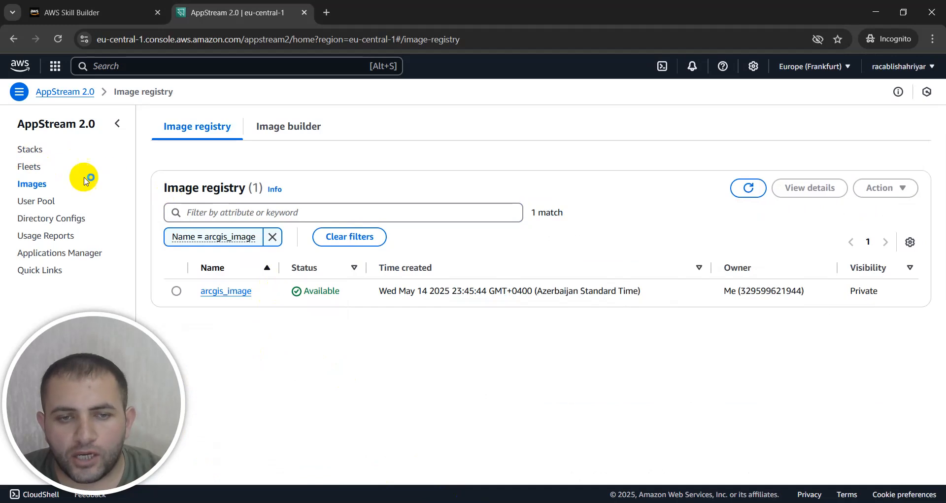
# Start creating a new fleet with the On-Demand fleet type and continue to its configuration
pyautogui.click(50, 168)
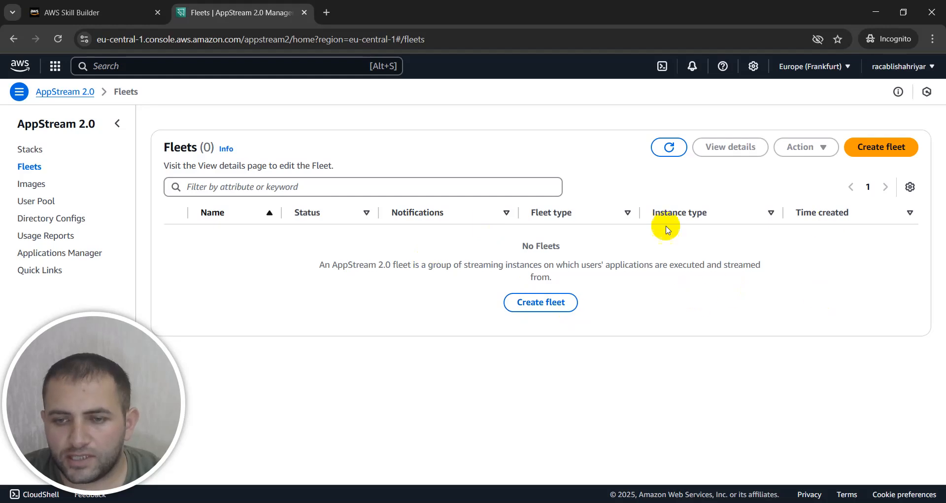
pyautogui.click(555, 306)
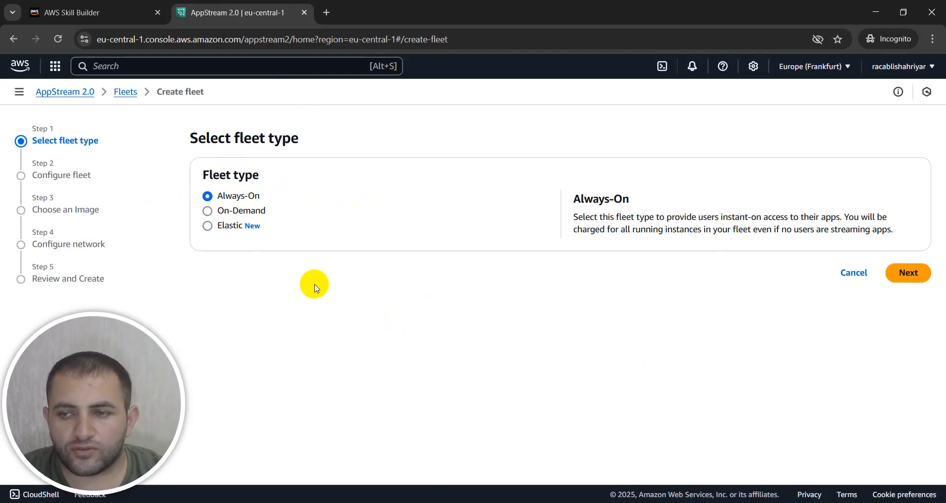
pyautogui.click(206, 212)
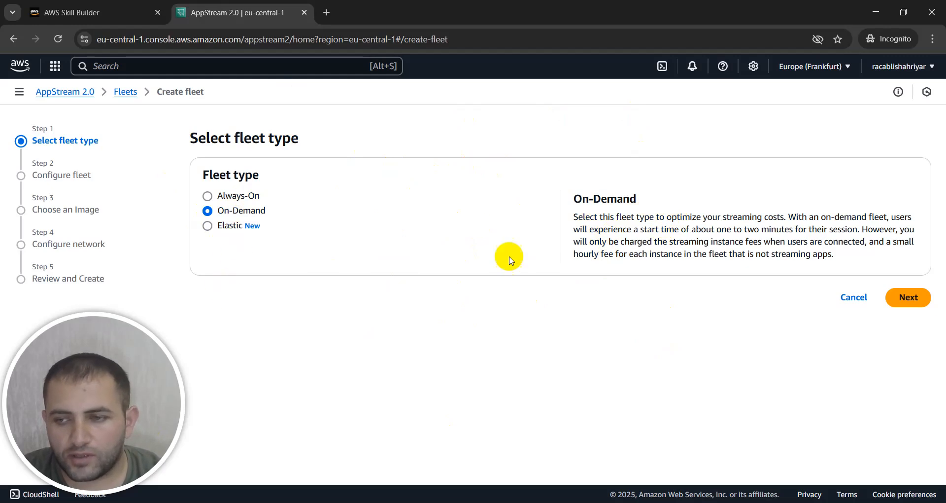
pyautogui.click(909, 297)
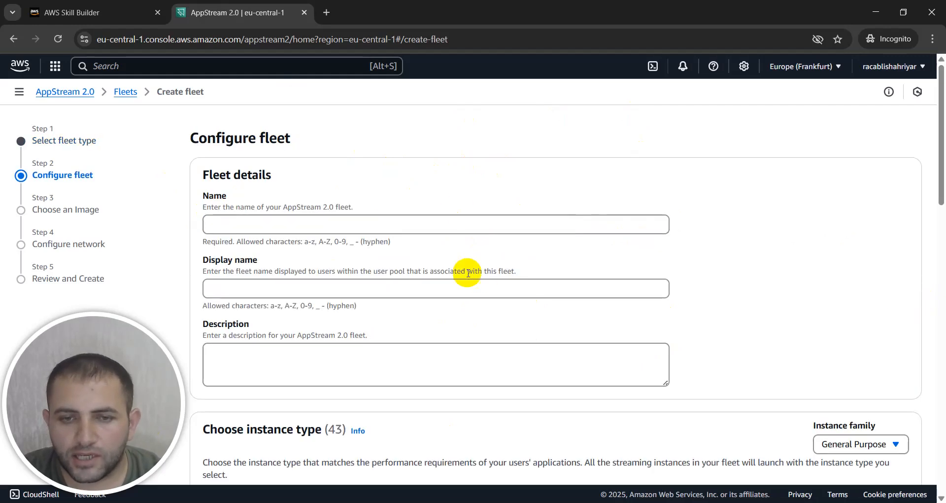
# Name the new fleet ArcGISPro_Fleet
pyautogui.click(235, 221)
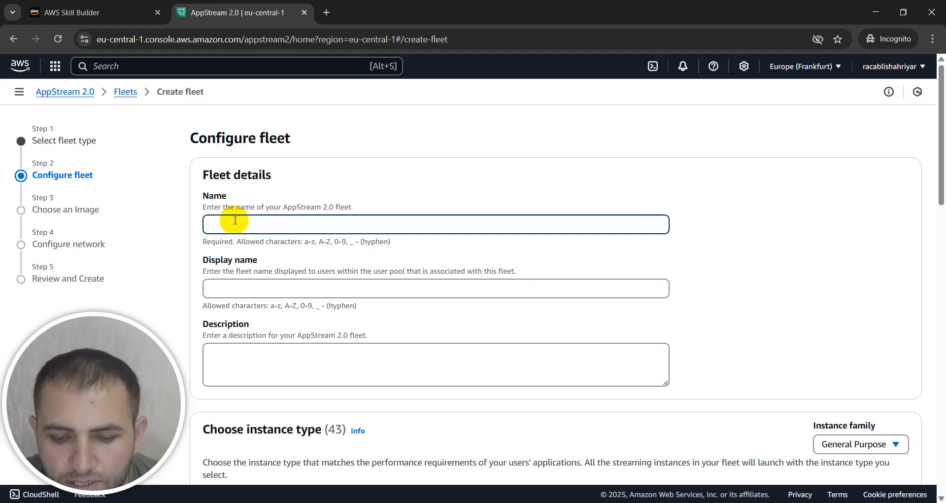
pyautogui.write('A')
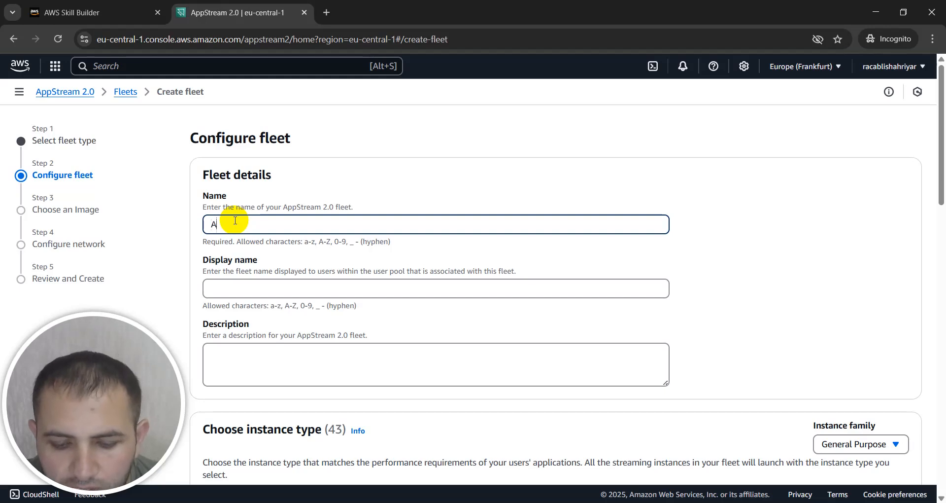
pyautogui.write('rc')
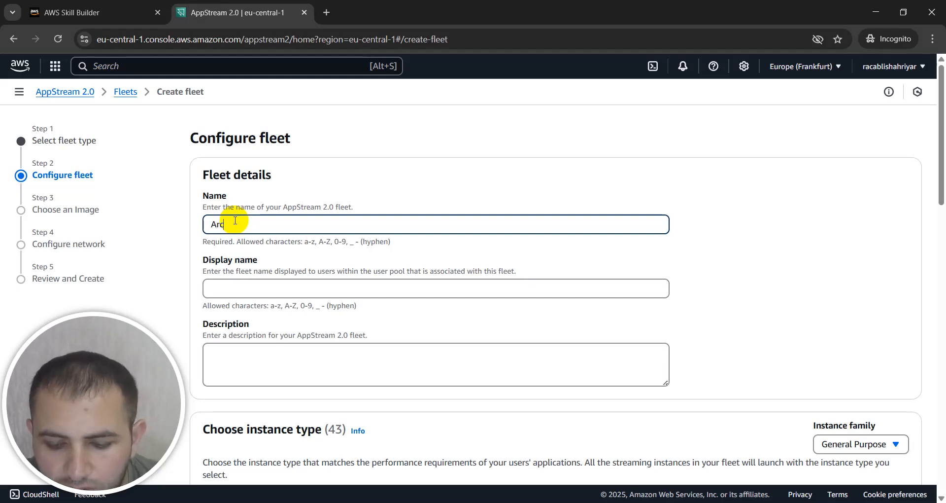
pyautogui.write('GI')
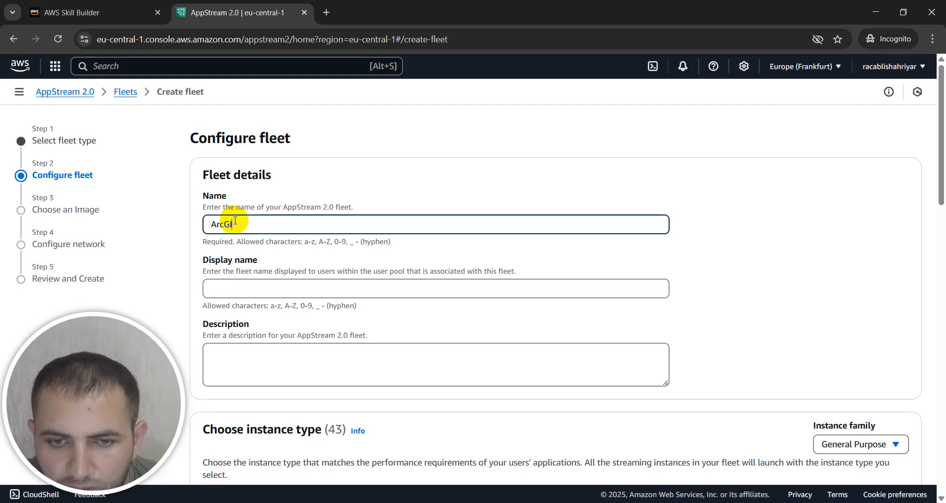
pyautogui.write('S_')
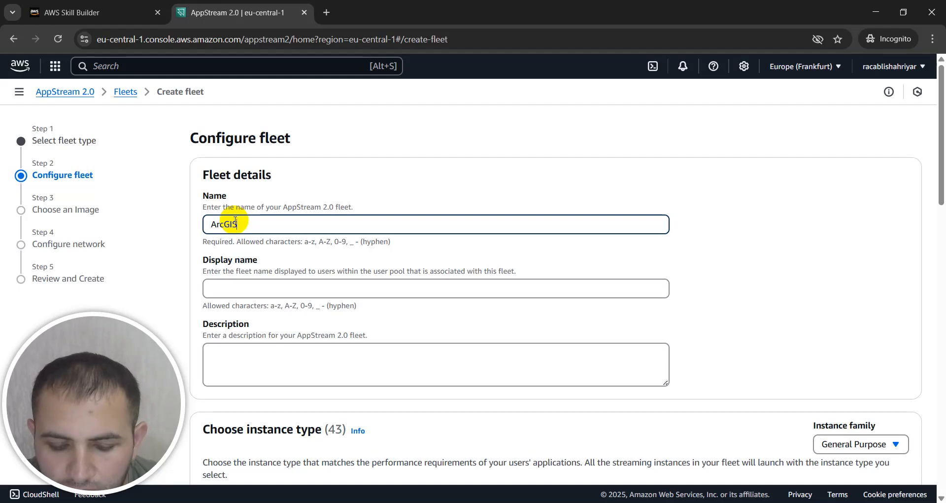
pyautogui.write('Pro')
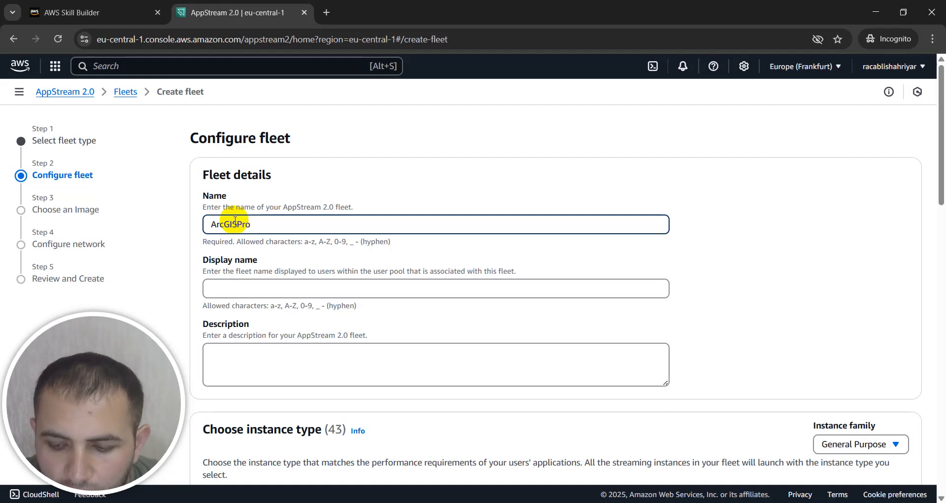
pyautogui.write('_Fleet')
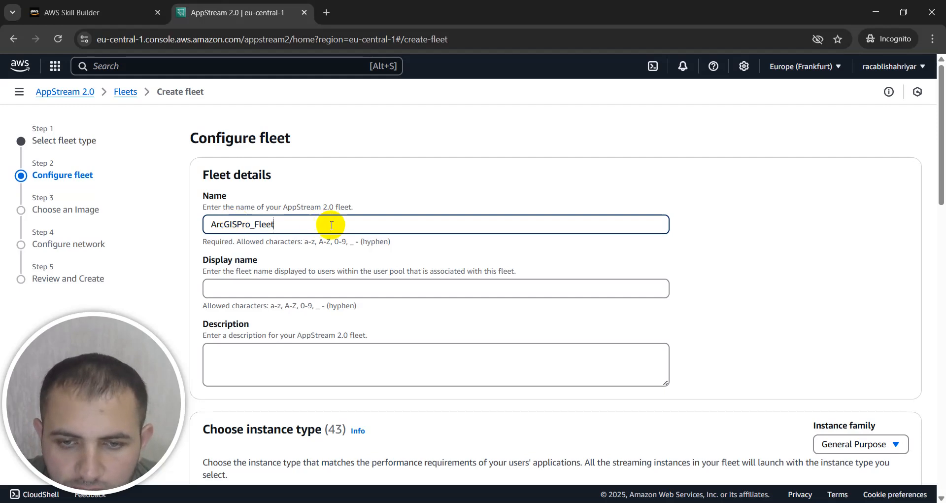
# Copy the fleet name ArcGISPro_Fleet into the display name and the description
pyautogui.moveTo(331, 224); pyautogui.dragTo(210, 224)
pyautogui.hotkey('ctrl', 'c')
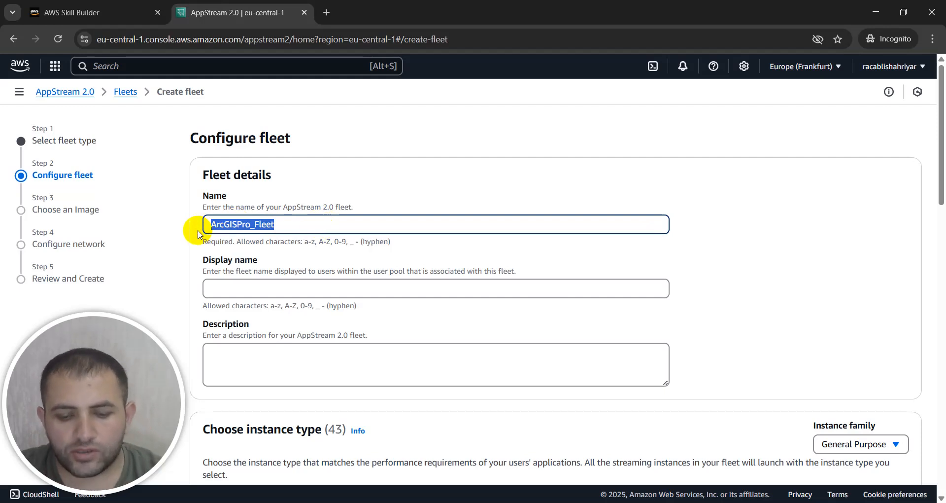
pyautogui.click(234, 287)
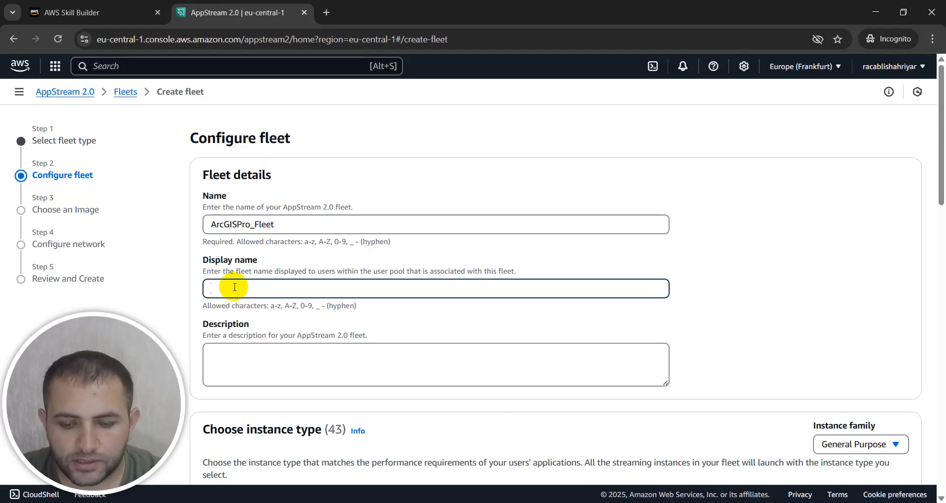
pyautogui.hotkey('ctrl', 'v')
pyautogui.click(239, 359)
pyautogui.hotkey('ctrl', 'v')
# Choose the Graphics G4 instance family and select the stream.graphics.g4dn.xlarge instance type for the fleet
pyautogui.scroll(-3, 343, 325)
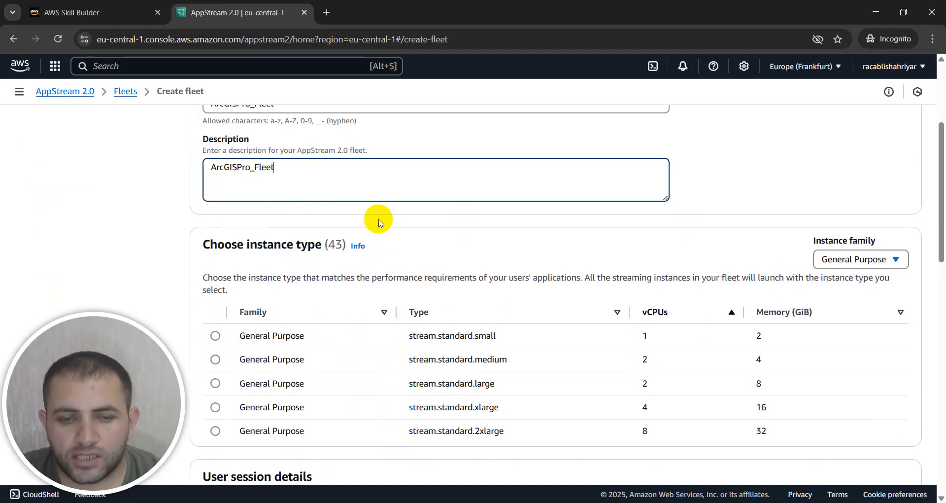
pyautogui.click(901, 261)
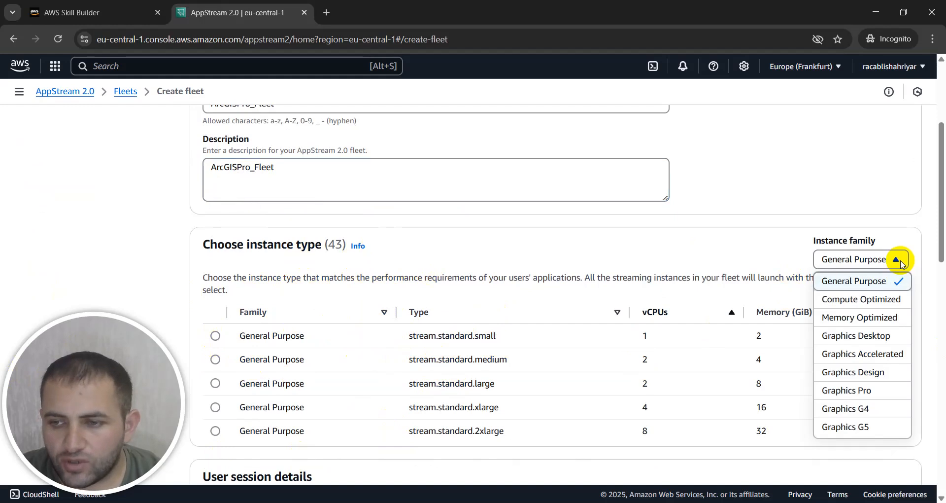
pyautogui.click(845, 410)
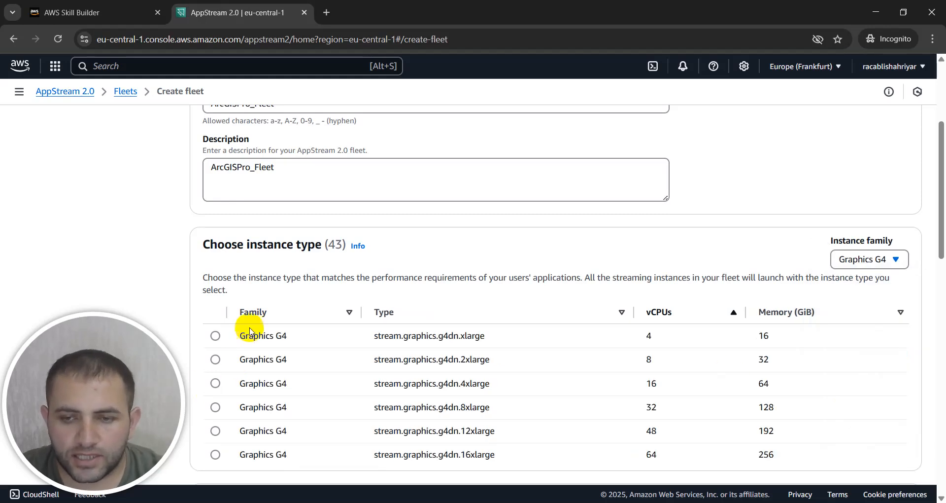
pyautogui.click(214, 337)
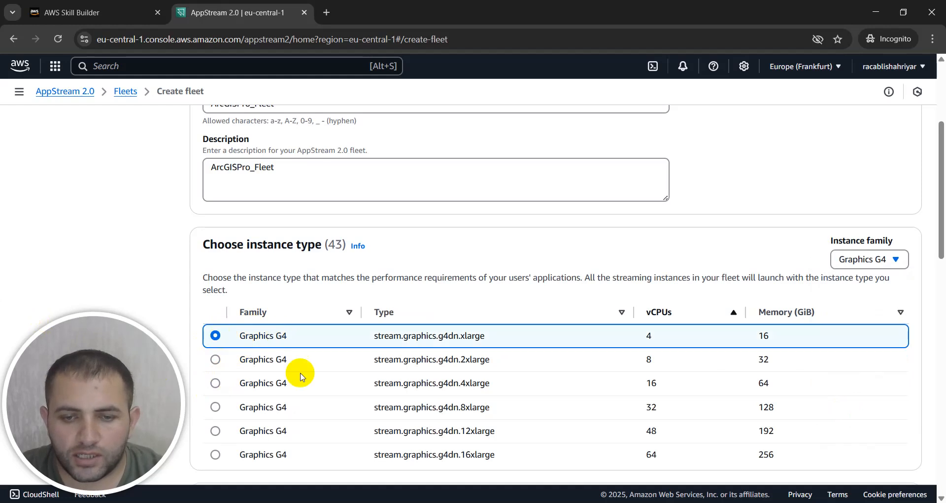
# Review the fleet's user session details and capacity settings
pyautogui.scroll(-2, 302, 374)
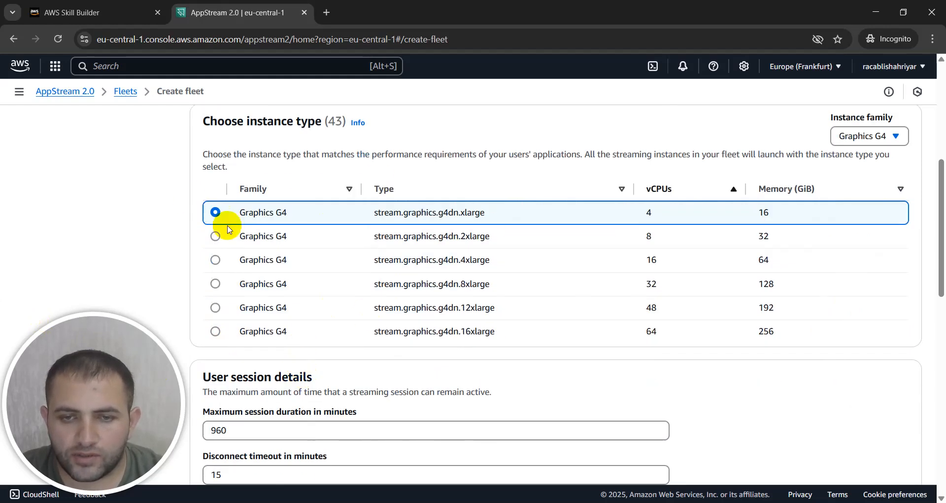
pyautogui.scroll(-1, 370, 251)
pyautogui.scroll(-1, 377, 294)
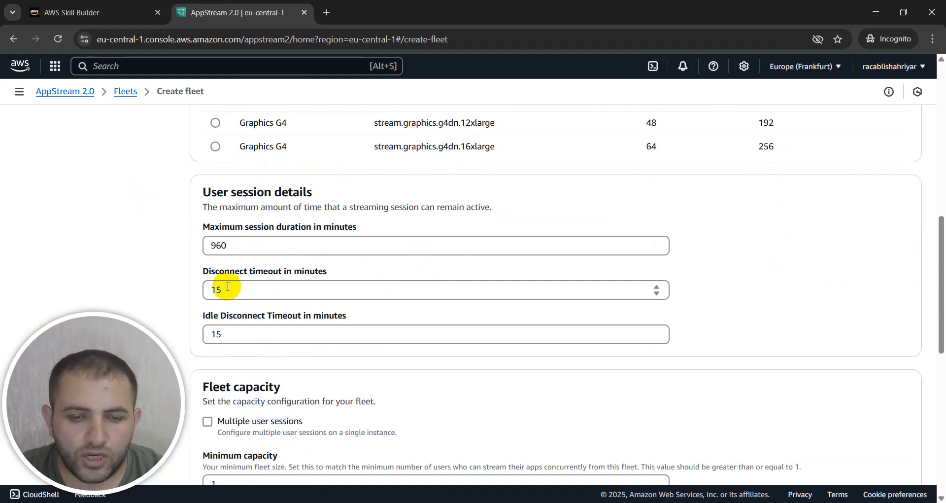
pyautogui.scroll(-1, 232, 283)
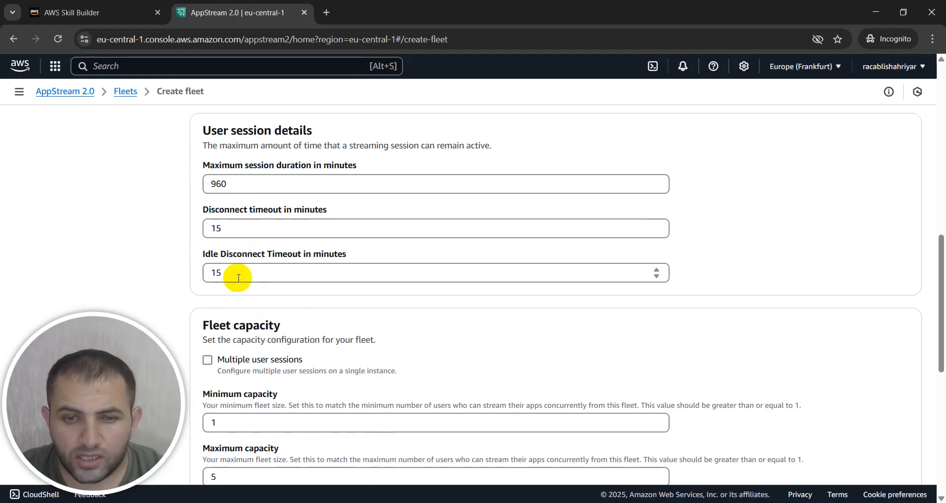
pyautogui.scroll(-1, 238, 278)
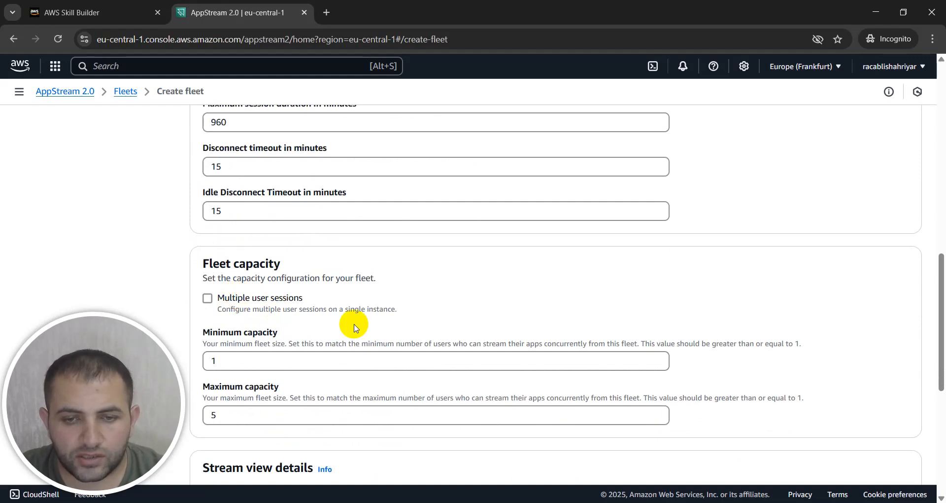
pyautogui.scroll(-2, 207, 329)
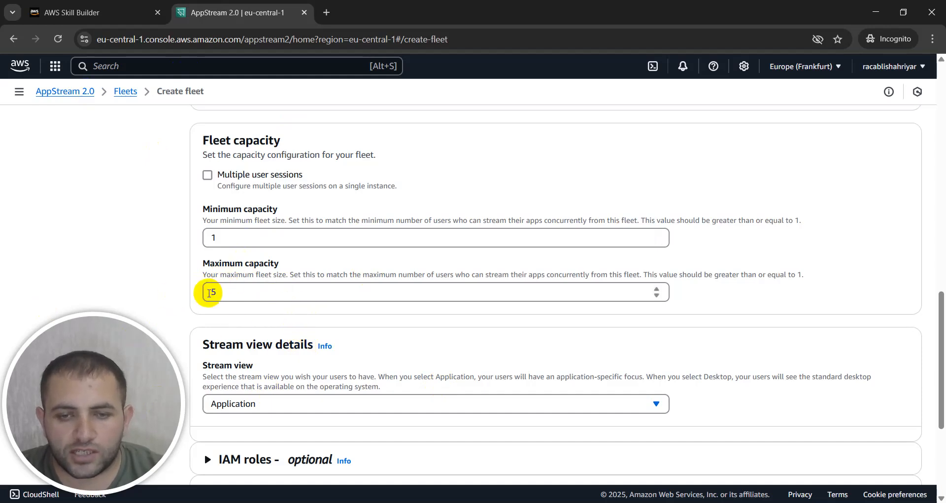
# Try 15 and 0 as the fleet's maximum capacity and restore it to 5
pyautogui.click(209, 293)
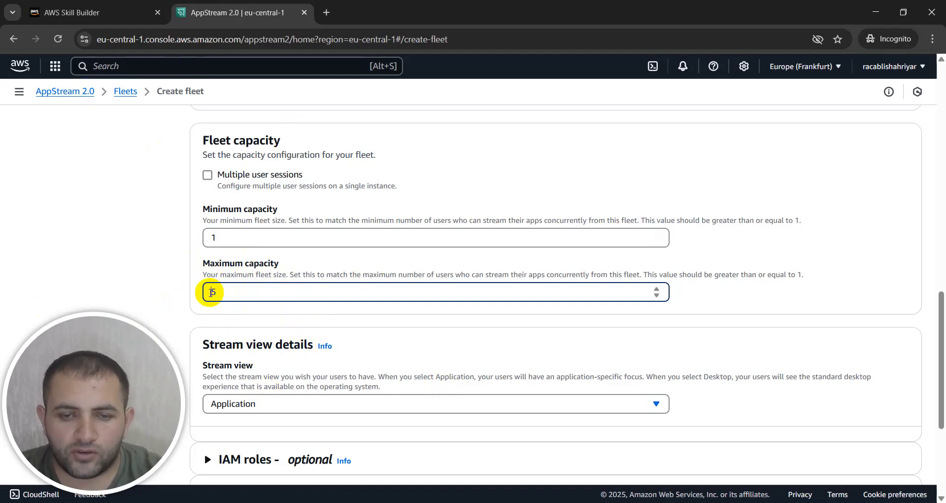
pyautogui.write('1')
pyautogui.doubleClick(211, 292)
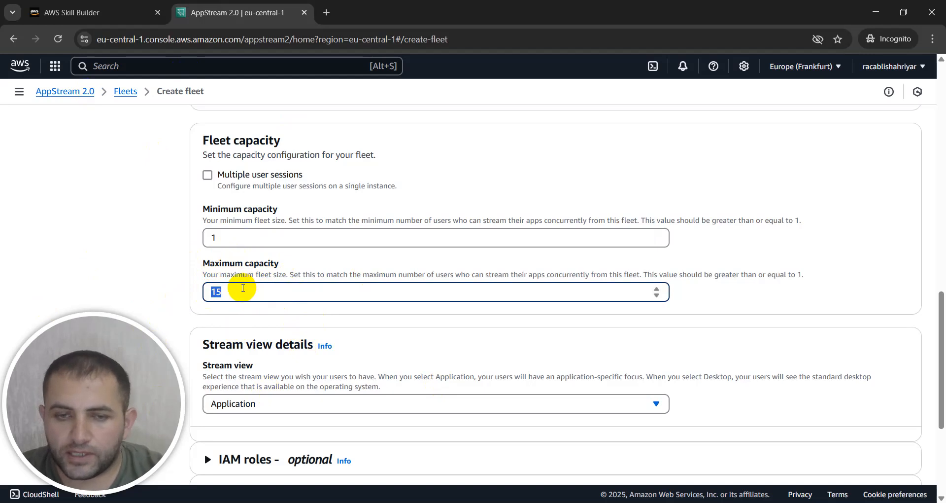
pyautogui.write('0')
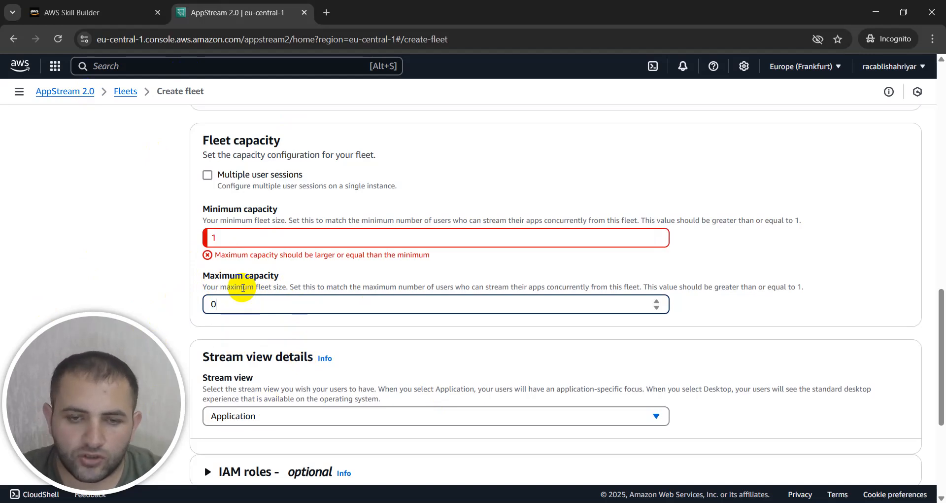
pyautogui.press('BackSpace')
pyautogui.write('5')
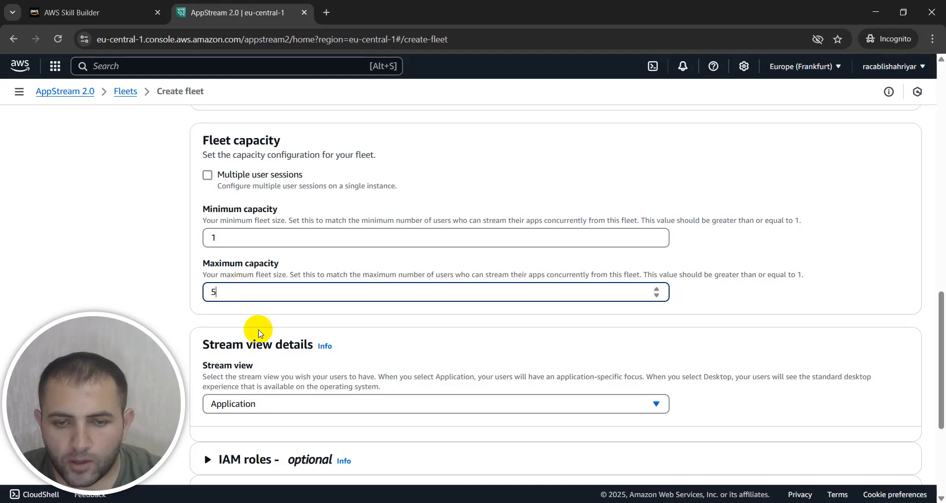
# Set the fleet's stream view to Desktop and continue to the image selection
pyautogui.scroll(-3, 276, 333)
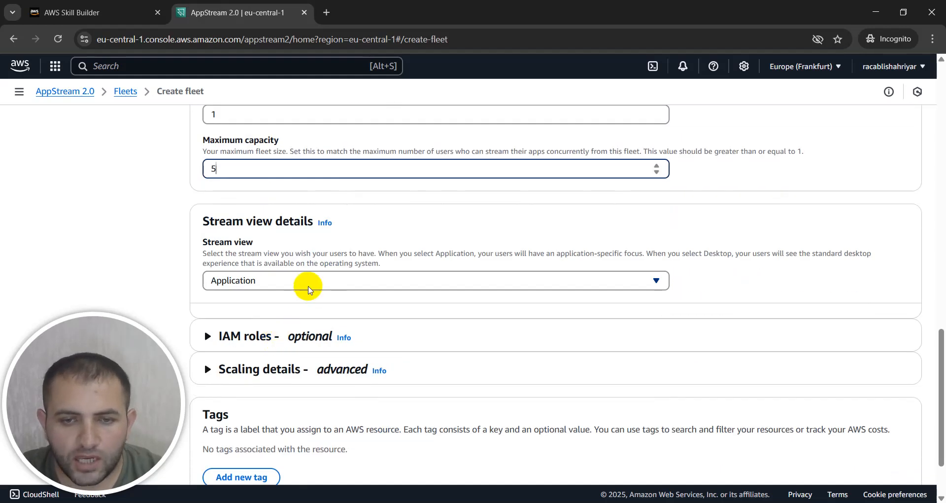
pyautogui.click(305, 284)
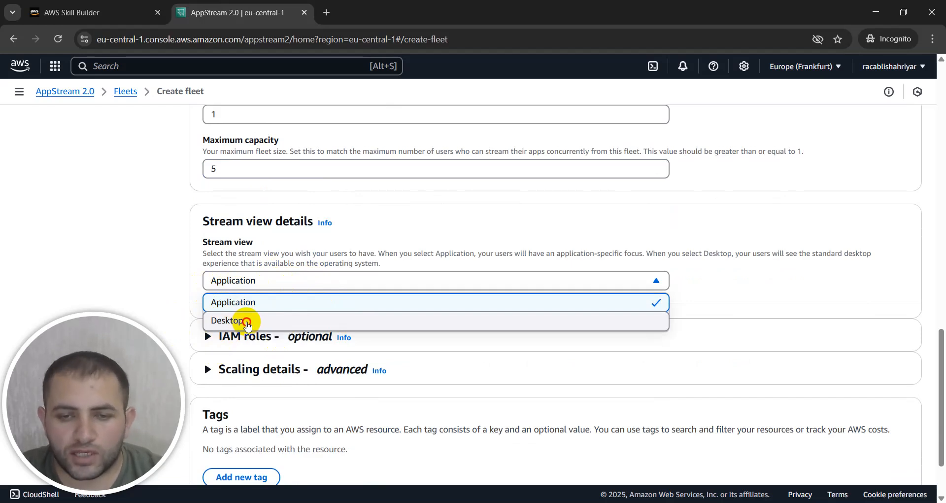
pyautogui.click(248, 322)
pyautogui.scroll(-2, 249, 315)
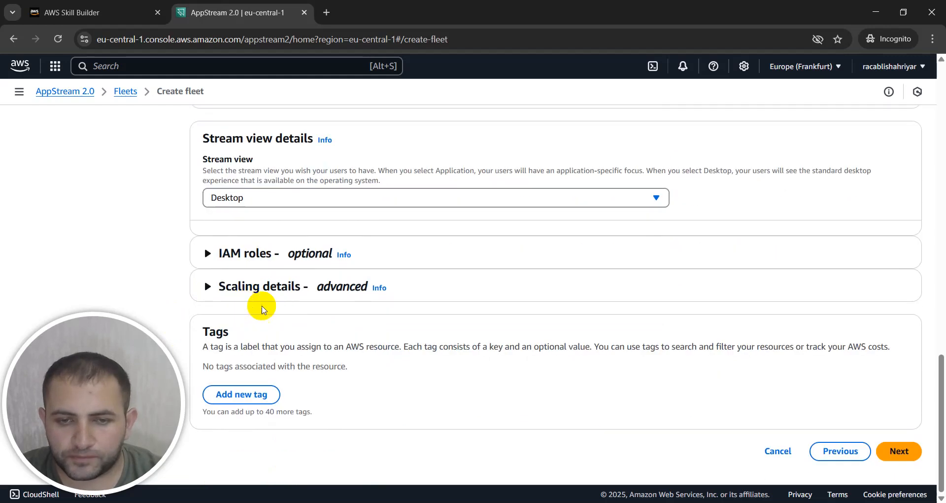
pyautogui.click(899, 452)
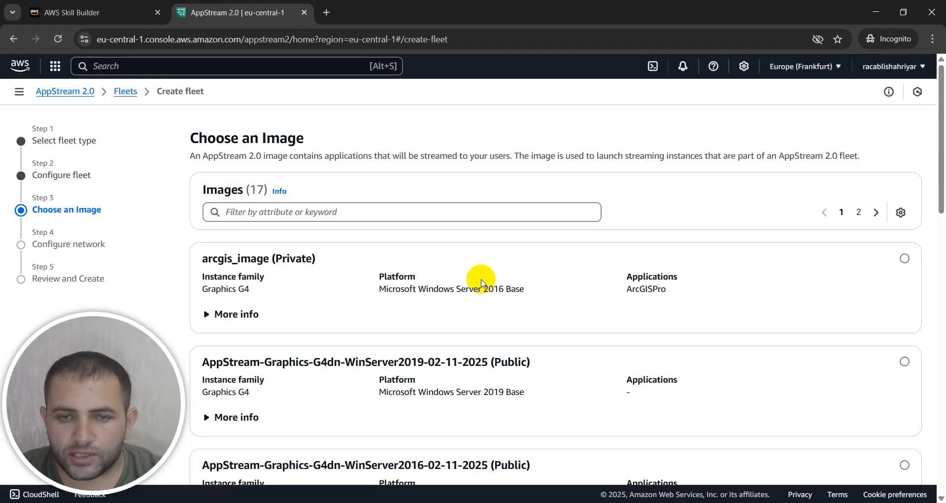
# Choose the private arcgis_image as the fleet's image and continue to the network configuration
pyautogui.scroll(-1, 276, 297)
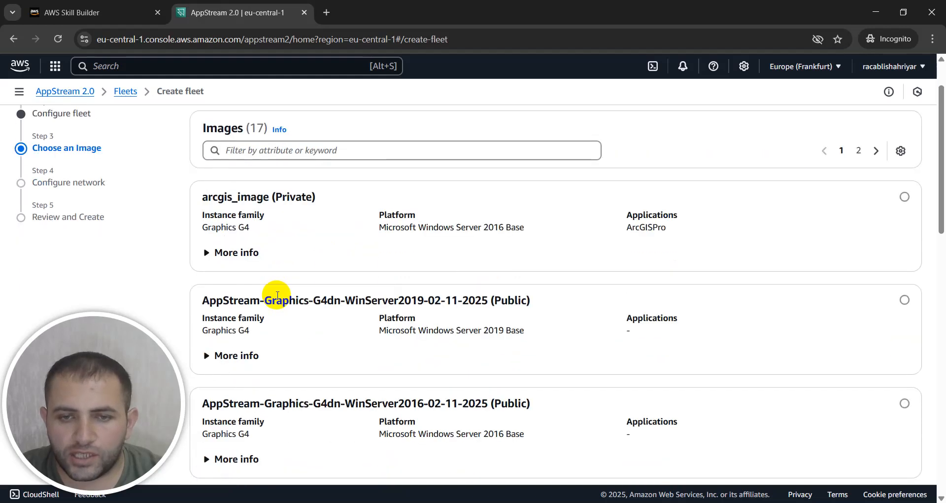
pyautogui.scroll(1, 277, 295)
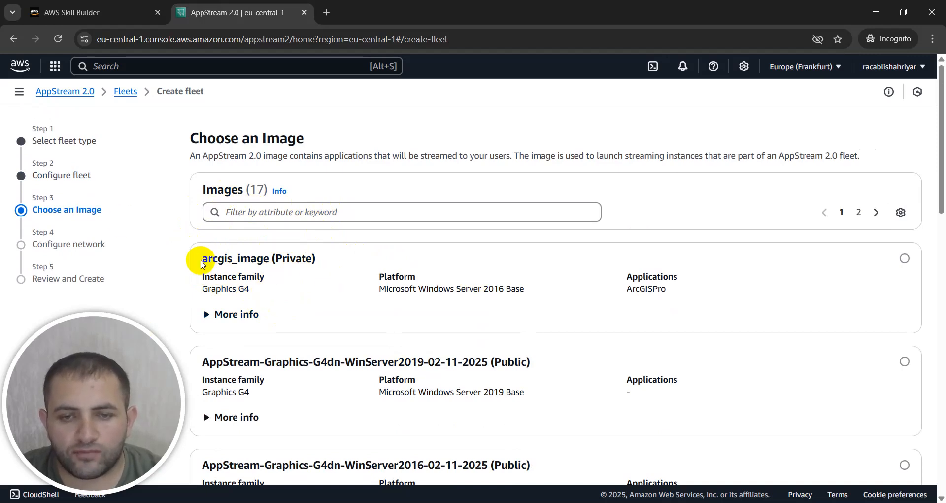
pyautogui.moveTo(197, 258); pyautogui.dragTo(327, 254)
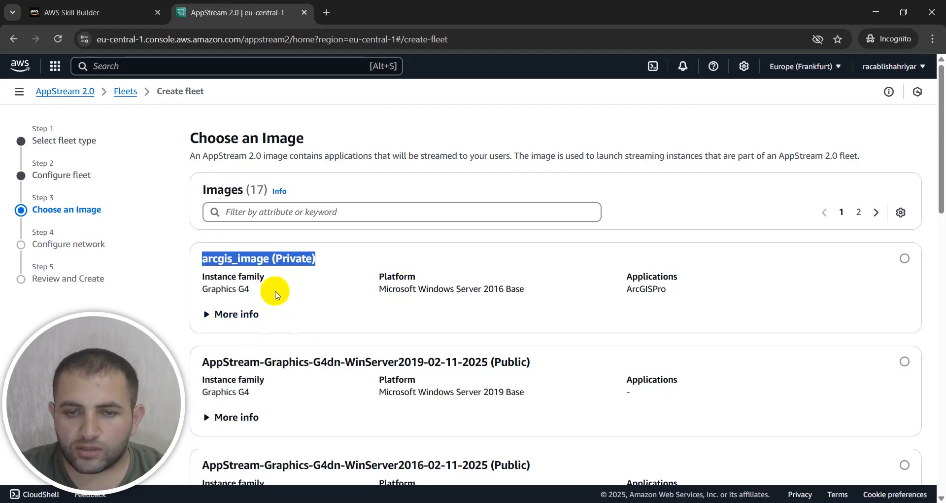
pyautogui.click(196, 256)
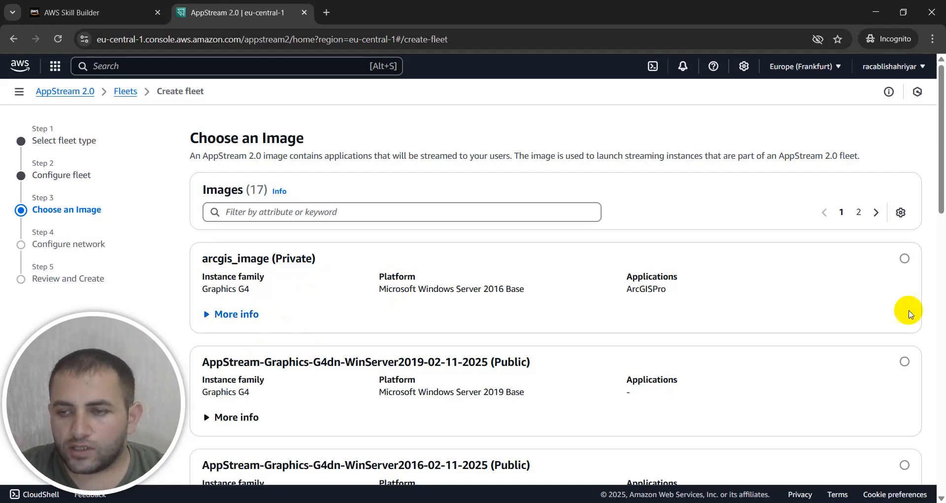
pyautogui.click(905, 259)
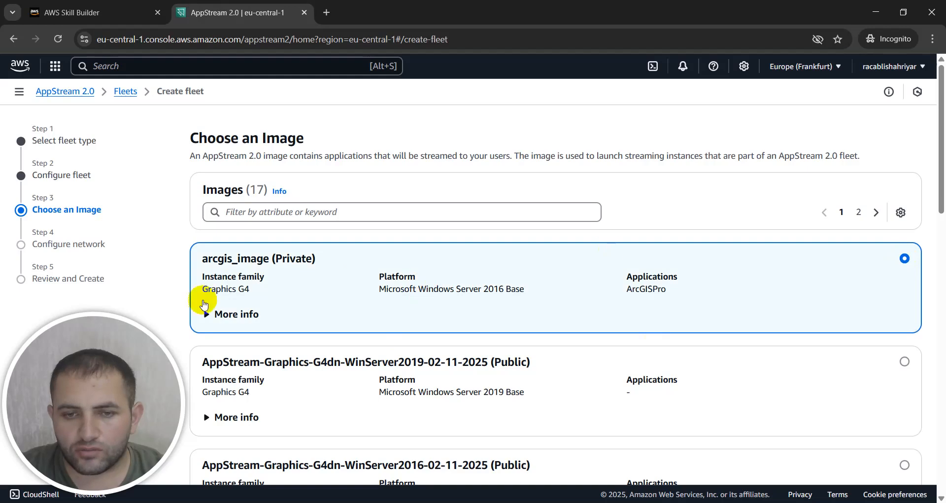
pyautogui.scroll(-12, 316, 289)
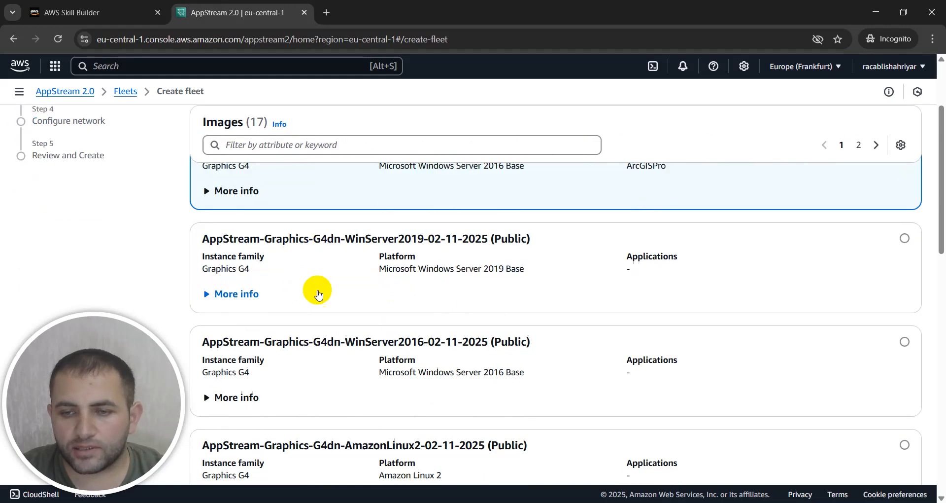
pyautogui.scroll(-5, 379, 308)
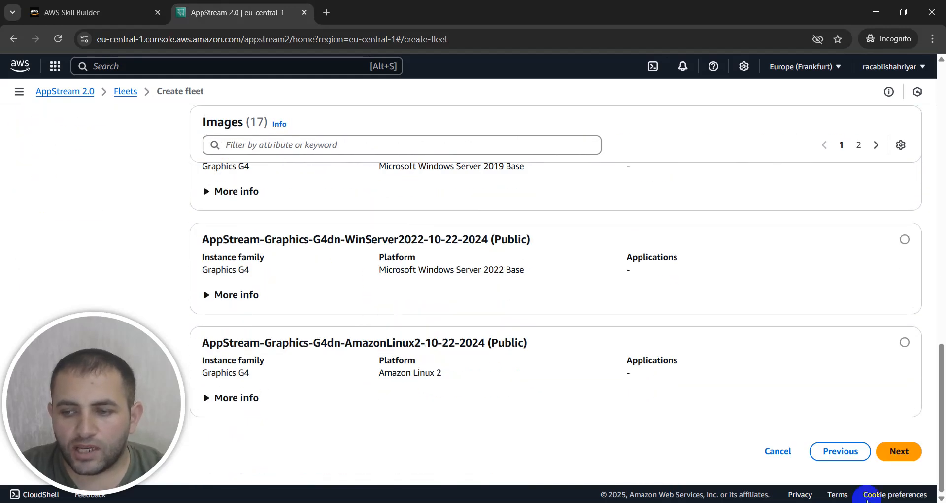
pyautogui.click(908, 453)
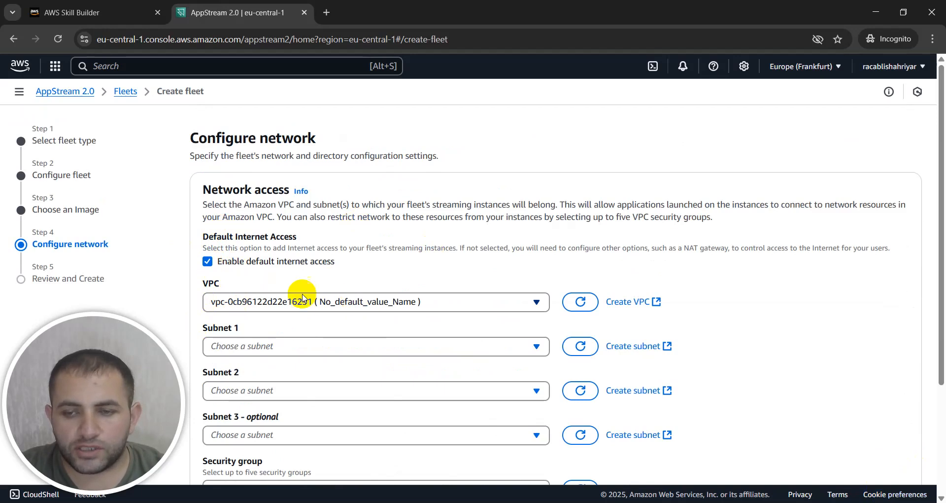
# Assign the eu-central-1a, eu-central-1b and eu-central-1c default subnets as Subnet 1, 2 and 3, and continue to the review
pyautogui.scroll(-1, 349, 398)
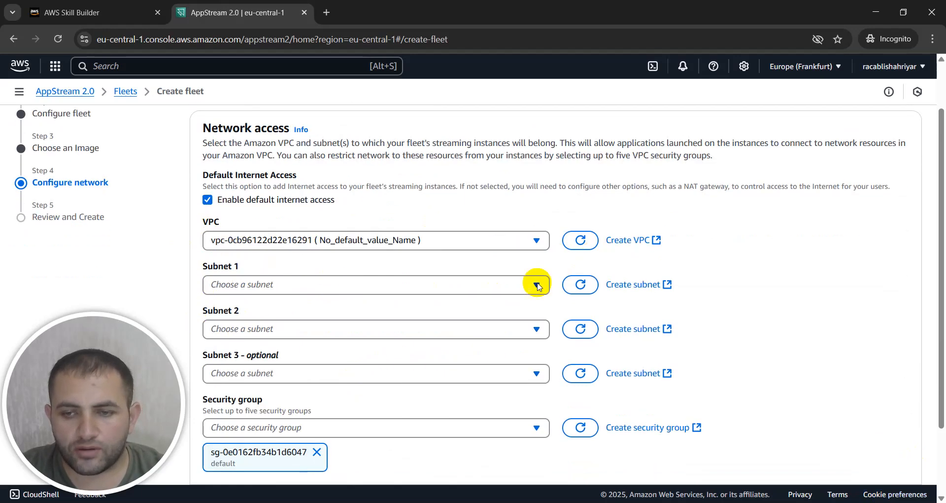
pyautogui.click(536, 285)
pyautogui.click(442, 344)
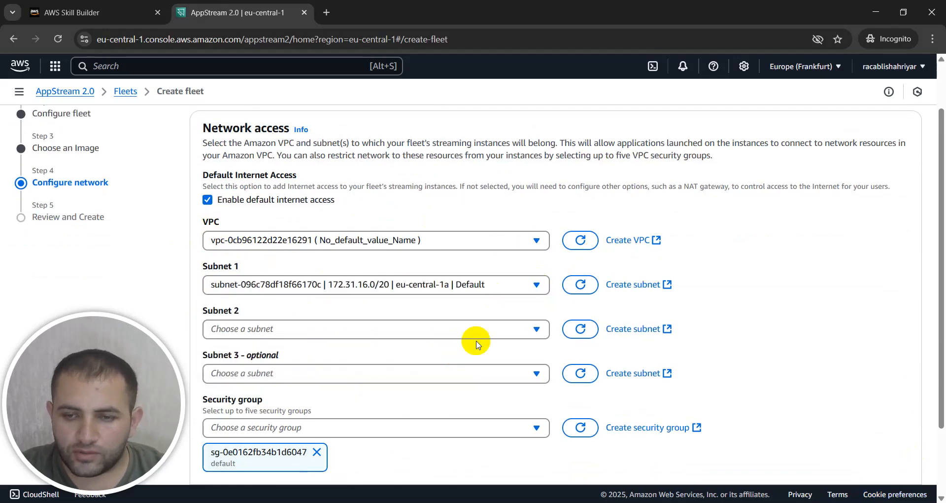
pyautogui.click(537, 329)
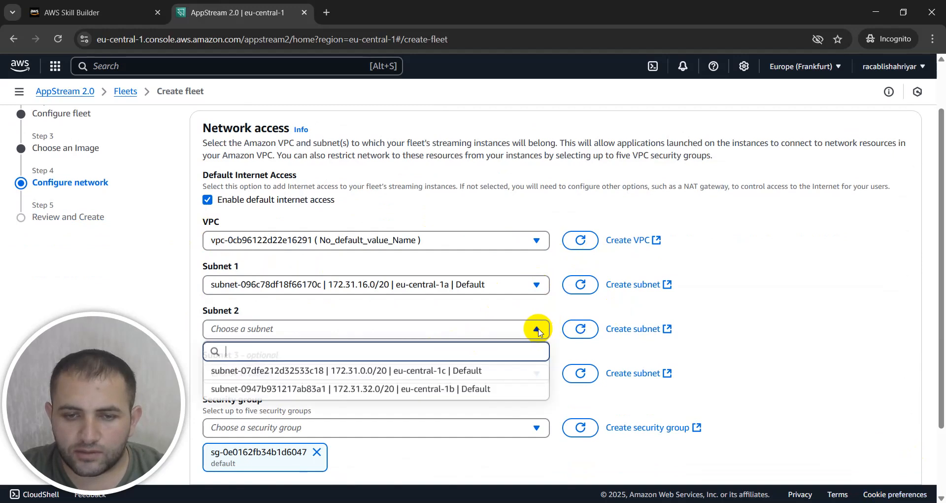
pyautogui.click(433, 389)
pyautogui.click(547, 370)
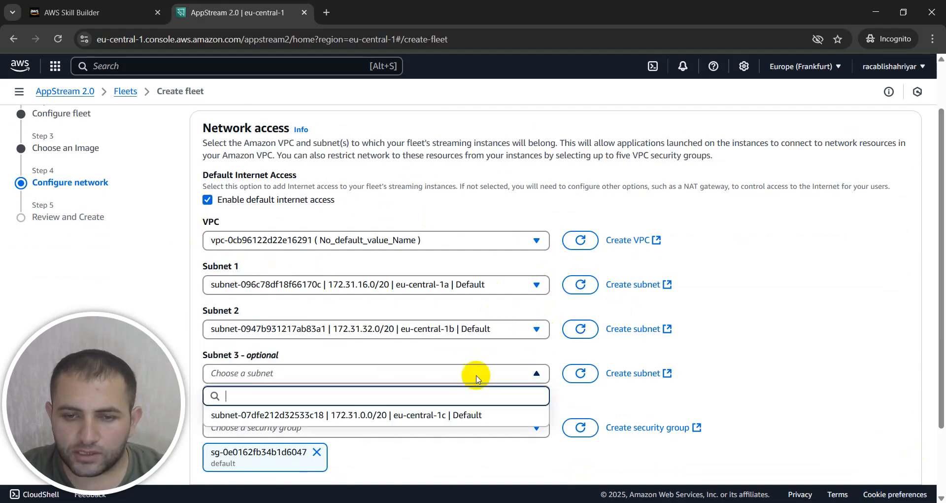
pyautogui.click(306, 413)
pyautogui.scroll(-2, 345, 389)
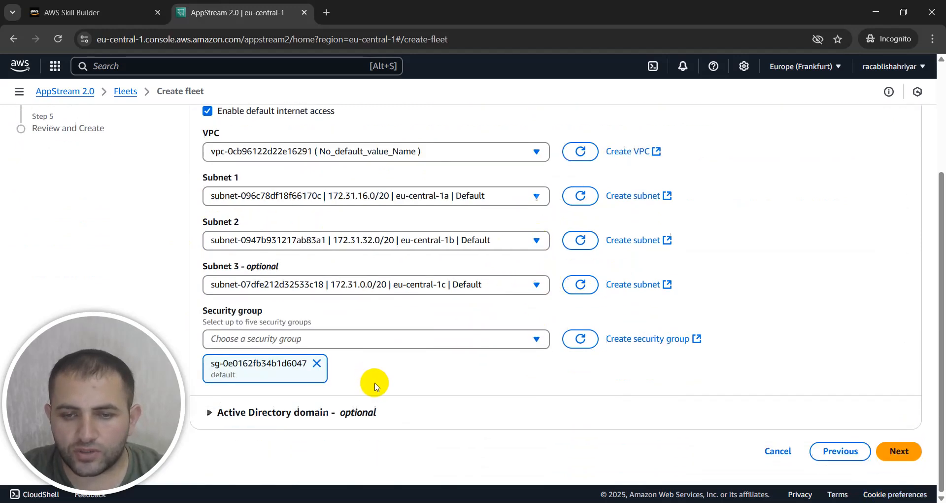
pyautogui.click(900, 453)
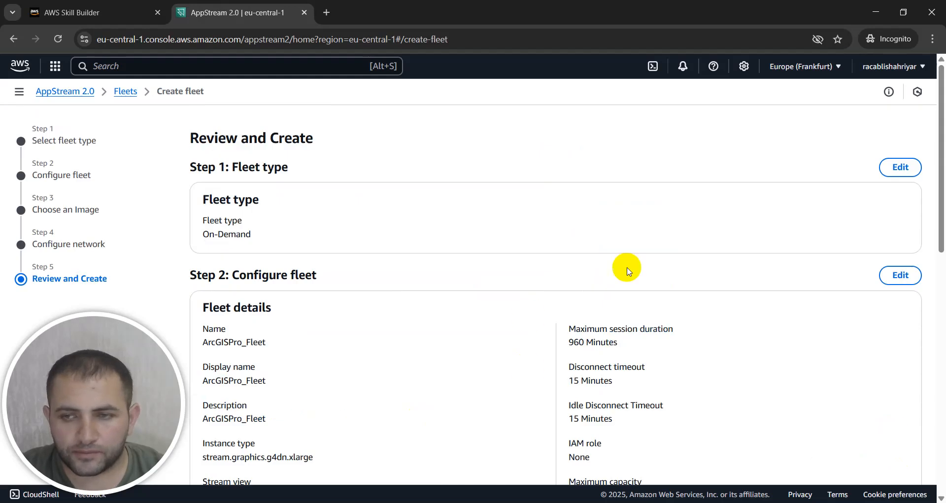
# Review the fleet settings, create the fleet with the pricing details acknowledged, and refresh the fleet list
pyautogui.scroll(-4, 813, 261)
pyautogui.scroll(-1, 814, 264)
pyautogui.scroll(5, 788, 266)
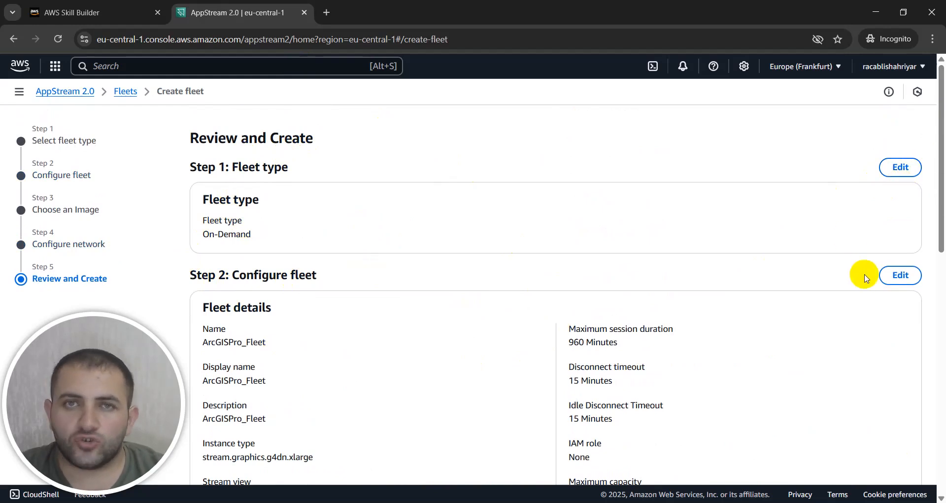
pyautogui.scroll(-2, 865, 277)
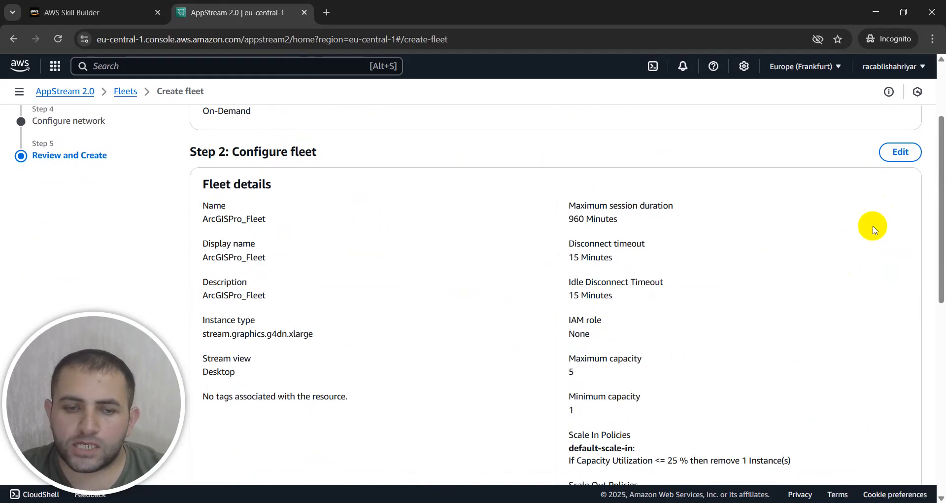
pyautogui.scroll(-8, 873, 229)
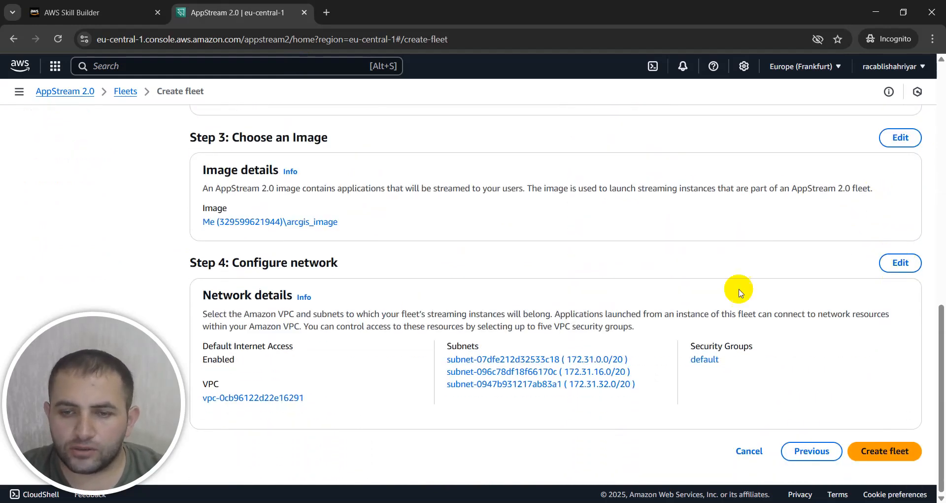
pyautogui.click(893, 455)
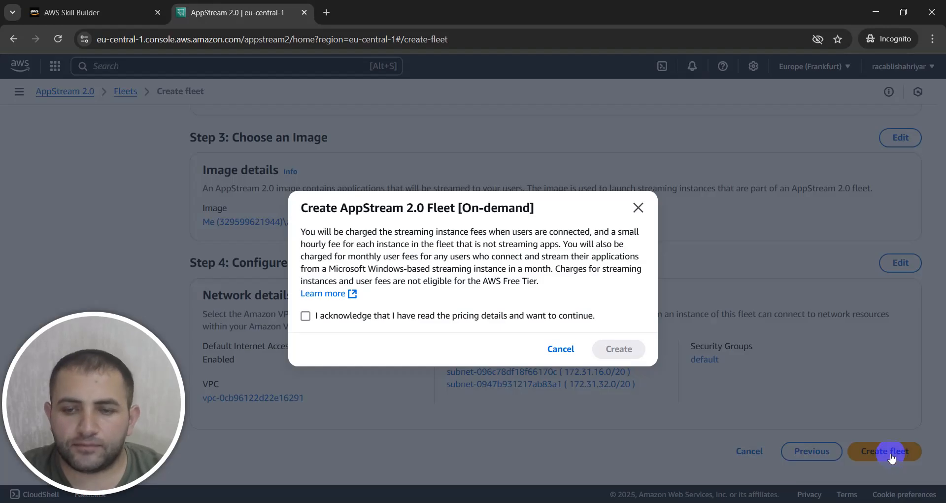
pyautogui.click(306, 316)
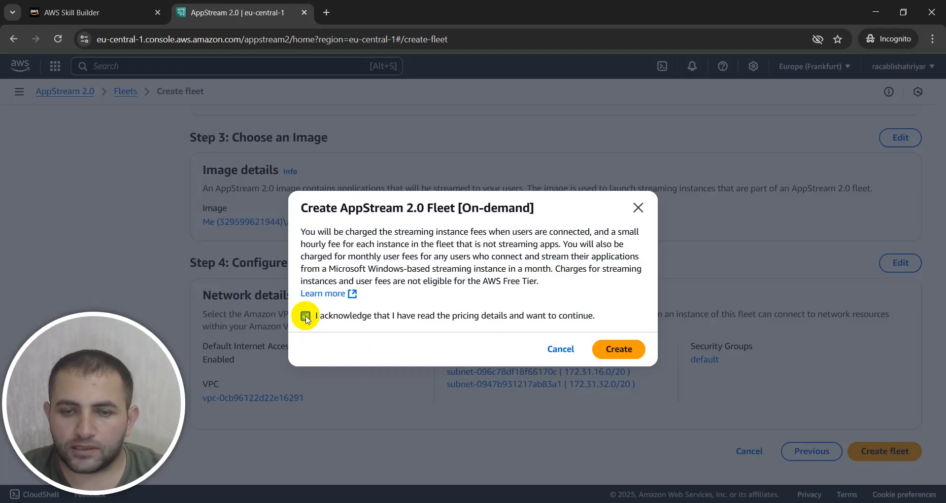
pyautogui.click(618, 347)
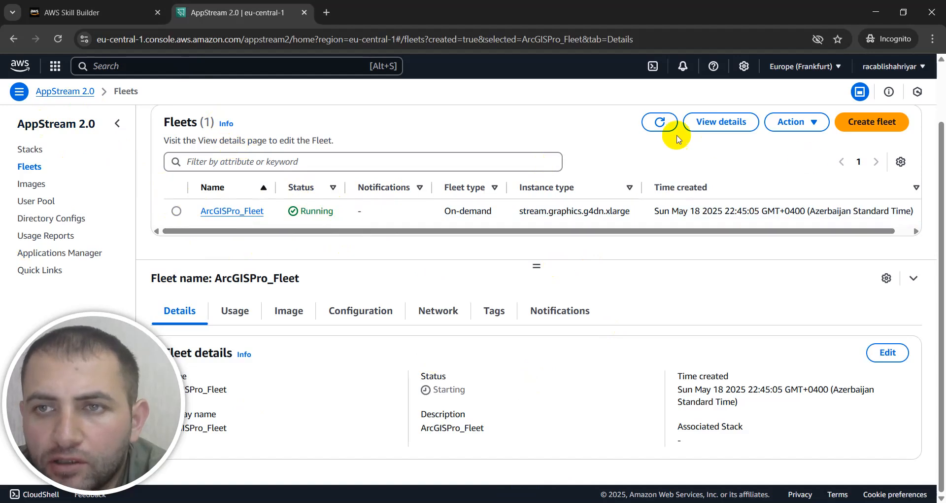
pyautogui.click(660, 123)
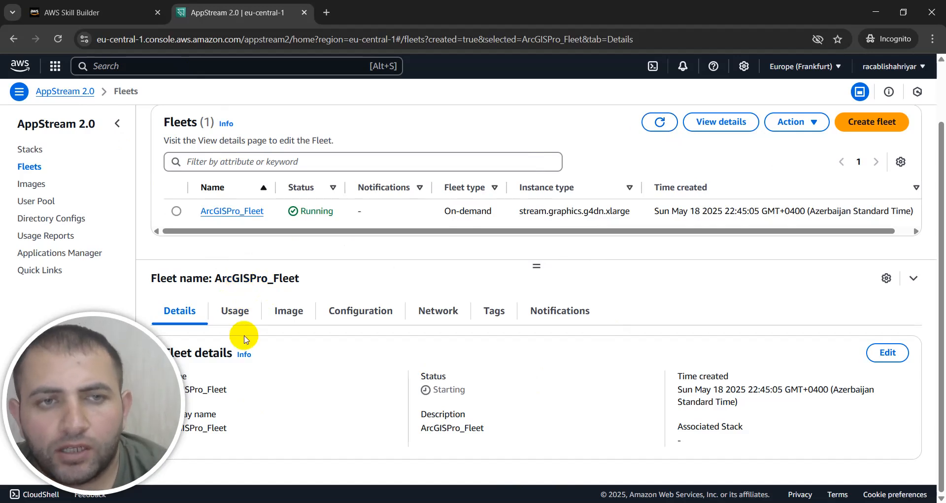
# Start creating a new AppStream 2.0 stack and name it ArcGISPro_Stack
pyautogui.click(31, 152)
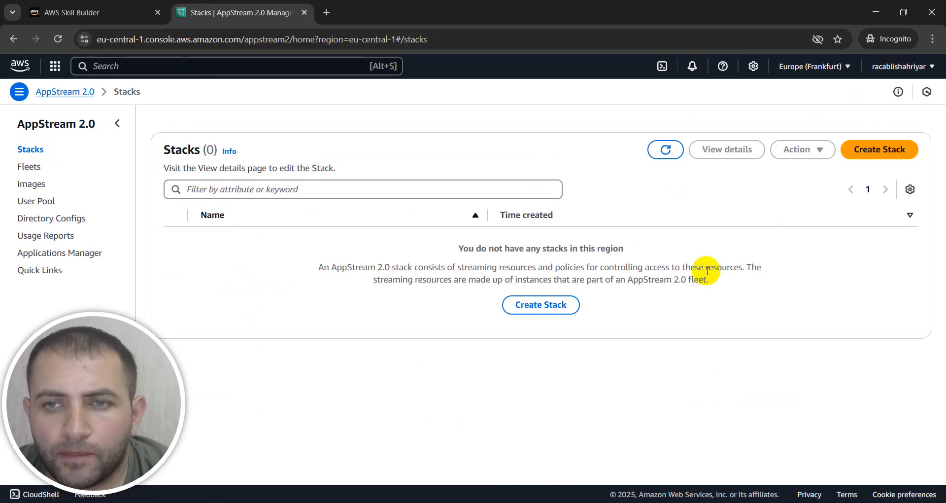
pyautogui.click(520, 302)
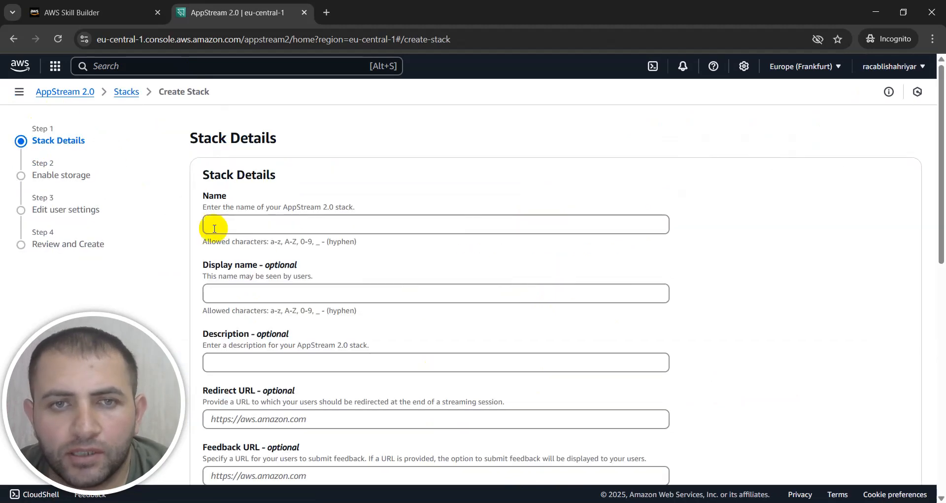
pyautogui.click(216, 227)
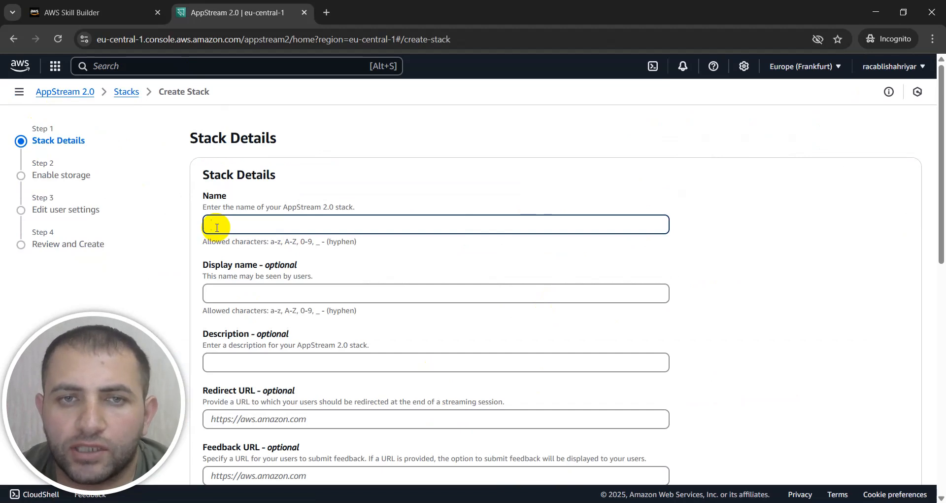
pyautogui.write('A')
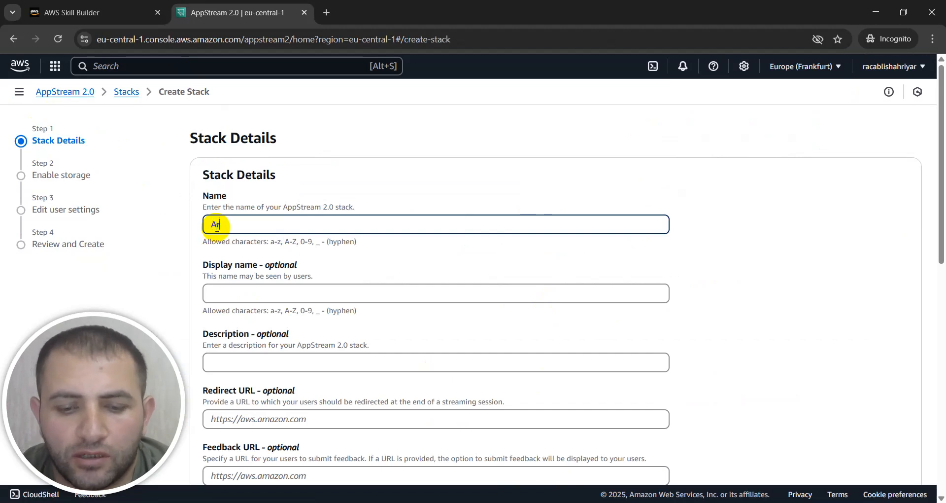
pyautogui.write('rcG')
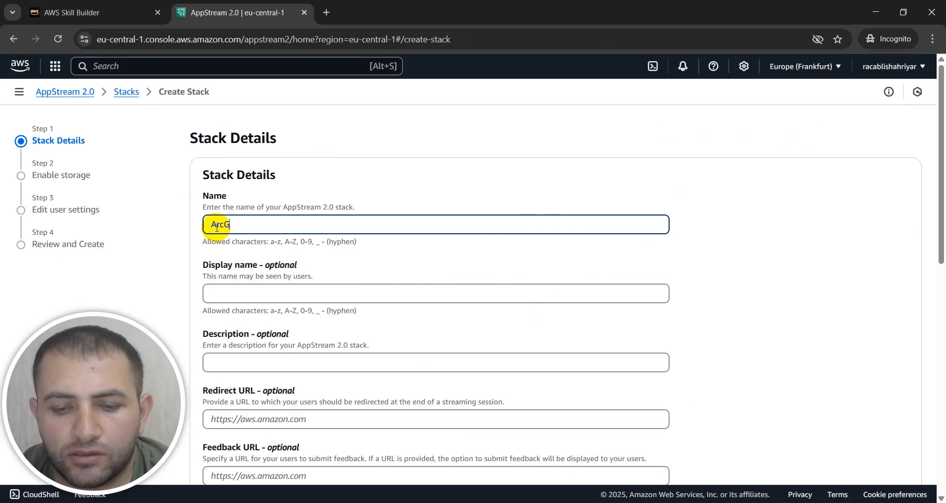
pyautogui.write('ISP')
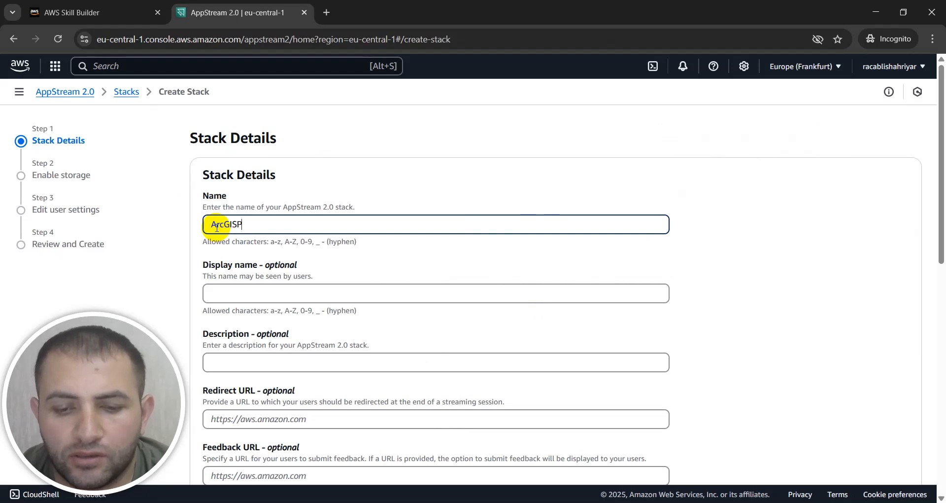
pyautogui.write('ro_')
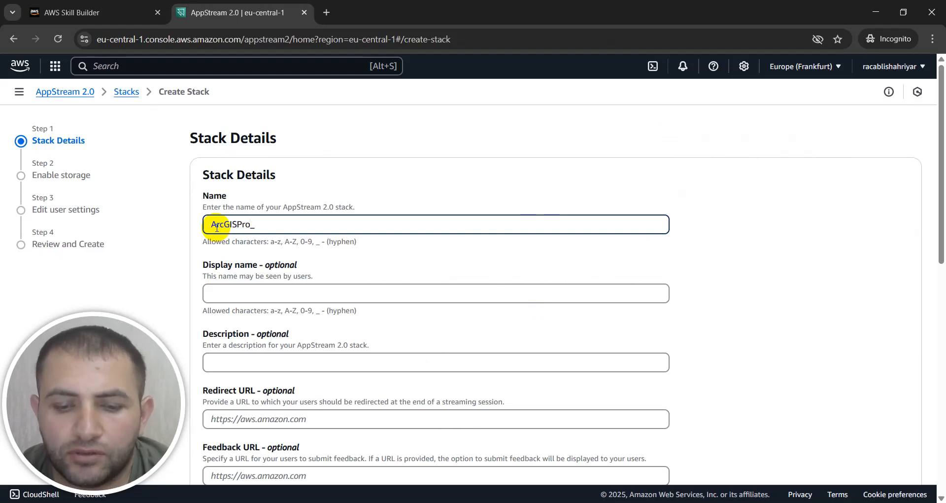
pyautogui.write('Stack')
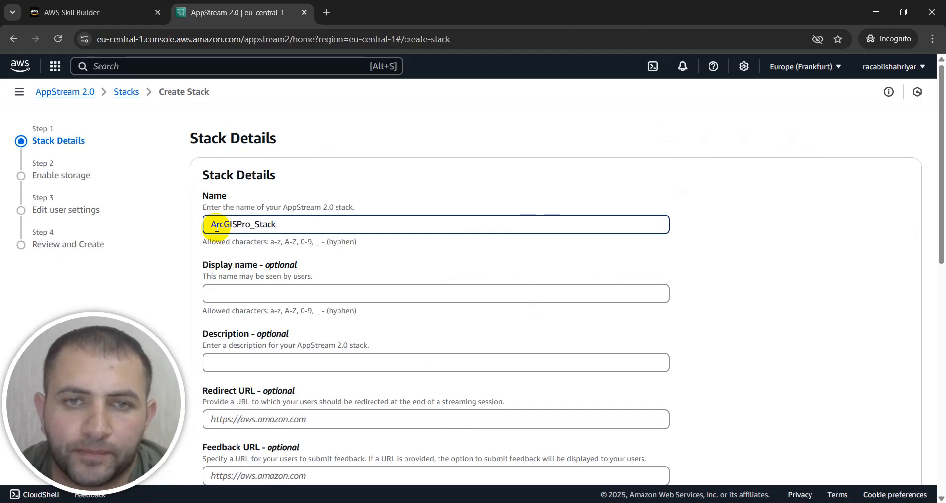
# Copy the stack name ArcGISPro_Stack into the display name
pyautogui.moveTo(320, 224); pyautogui.dragTo(187, 227)
pyautogui.hotkey('ctrl', 'c')
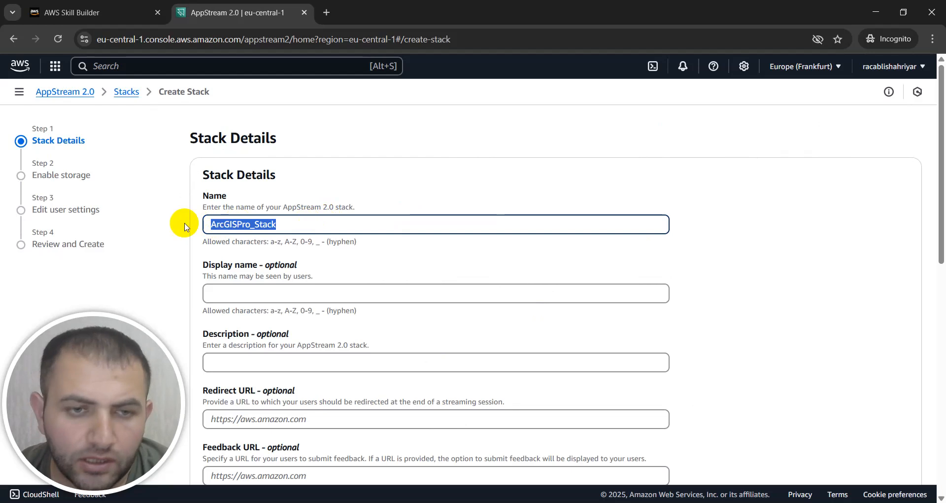
pyautogui.click(346, 294)
pyautogui.hotkey('ctrl', 'v')
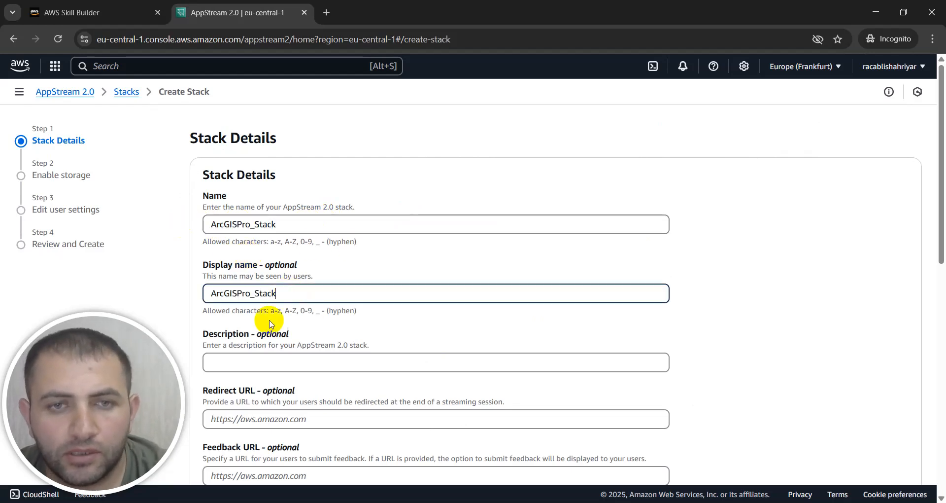
# Paste ArcGISPro_Stack as the stack description and associate the stack with ArcGISPro_Fleet
pyautogui.click(232, 363)
pyautogui.hotkey('ctrl', 'v')
pyautogui.scroll(-2, 307, 325)
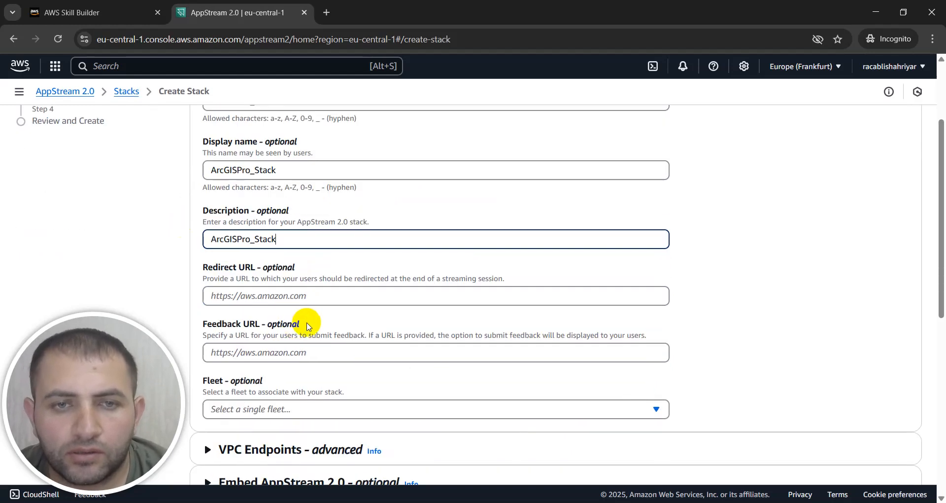
pyautogui.scroll(-1, 260, 328)
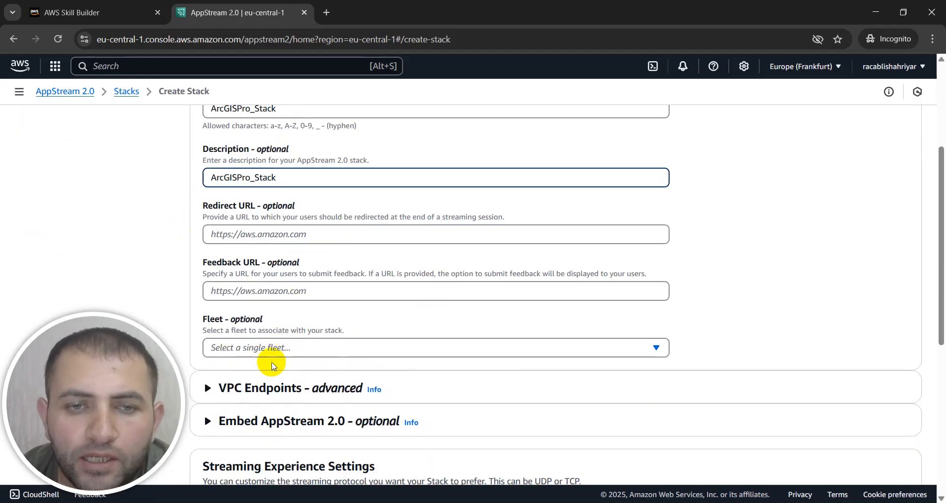
pyautogui.click(314, 347)
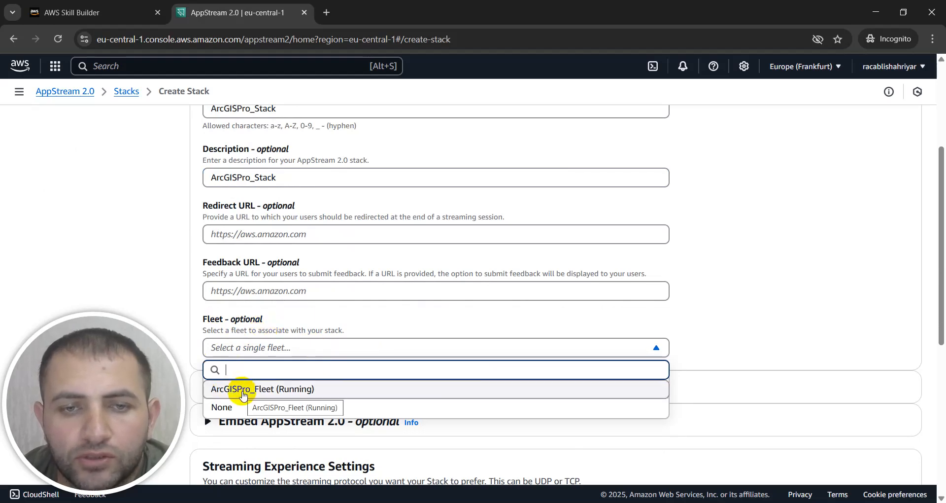
pyautogui.click(243, 392)
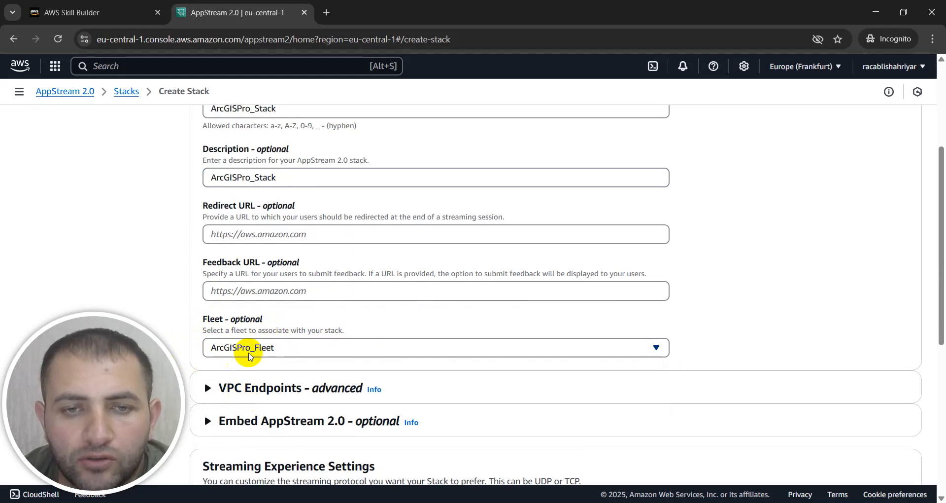
# Keep TCP as the streaming protocol preference and continue to the storage settings
pyautogui.scroll(-3, 268, 351)
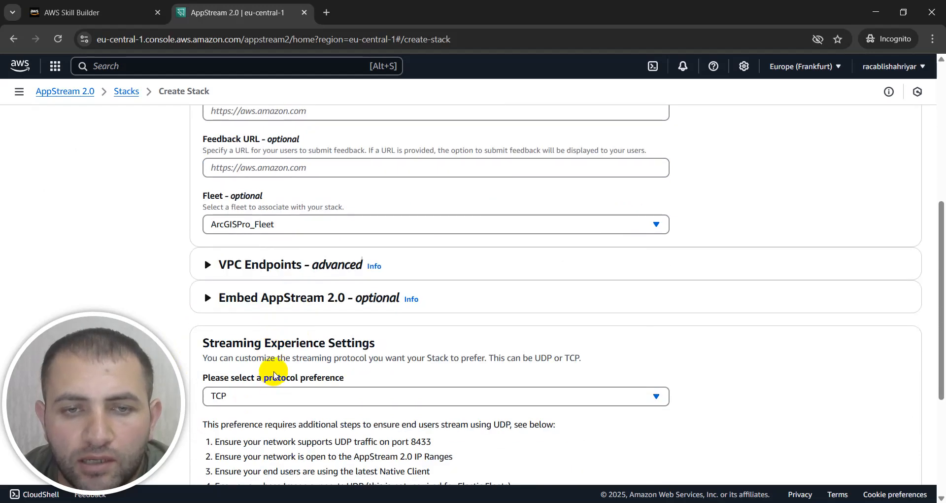
pyautogui.scroll(-1, 269, 374)
pyautogui.scroll(-3, 263, 380)
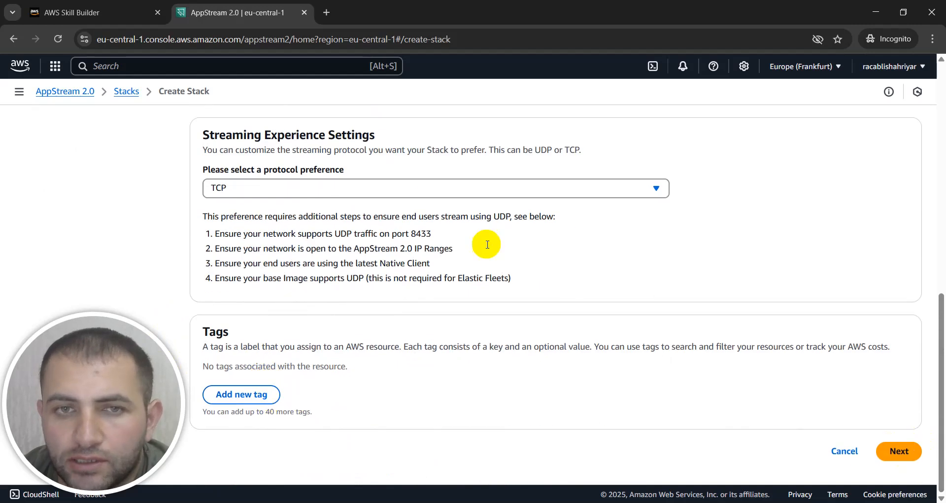
pyautogui.click(401, 188)
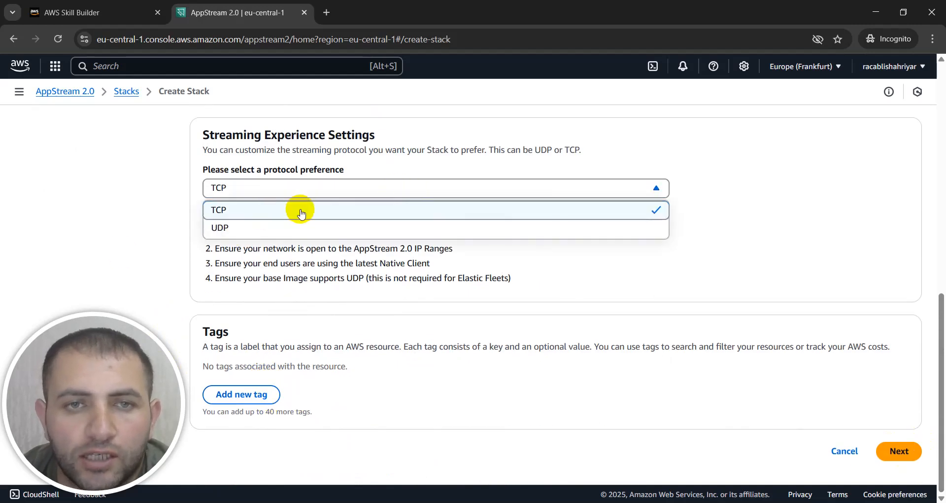
pyautogui.click(244, 211)
pyautogui.click(905, 456)
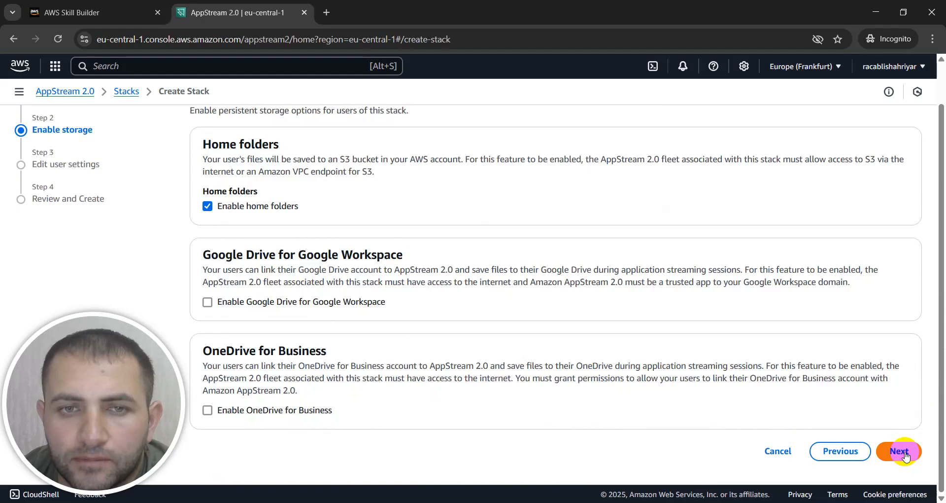
# Review the storage options, keep only home folders enabled, and continue to the user settings
pyautogui.scroll(1, 320, 259)
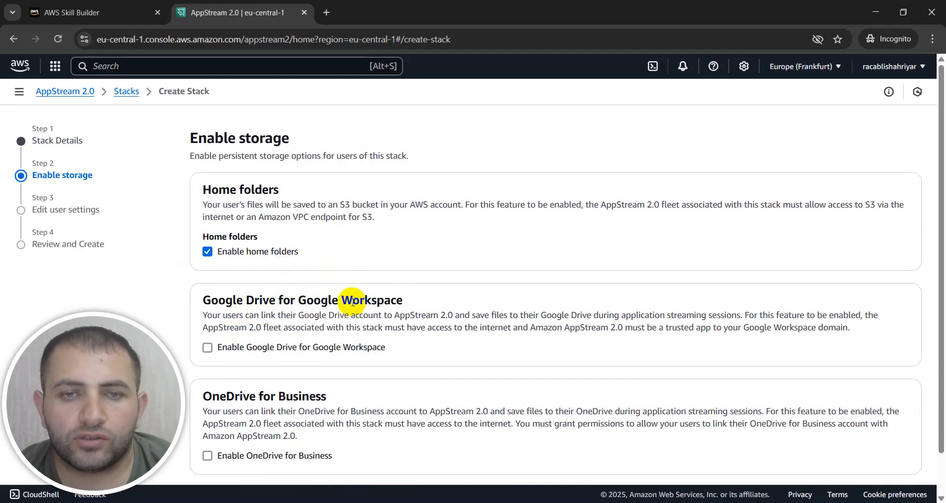
pyautogui.scroll(-1, 294, 351)
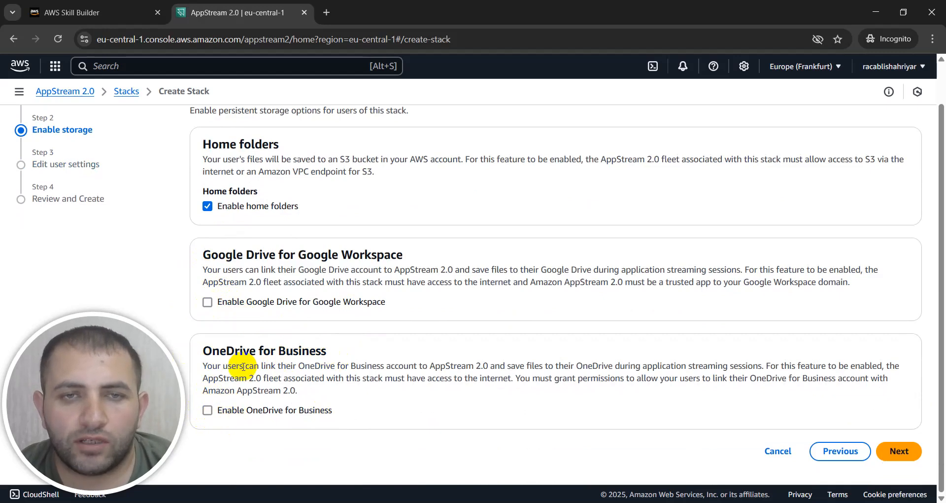
pyautogui.scroll(1, 244, 367)
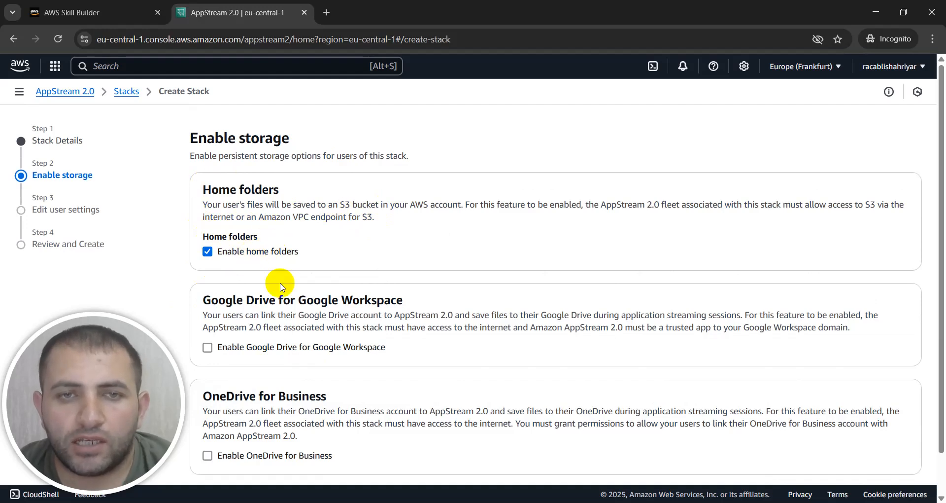
pyautogui.scroll(-1, 247, 360)
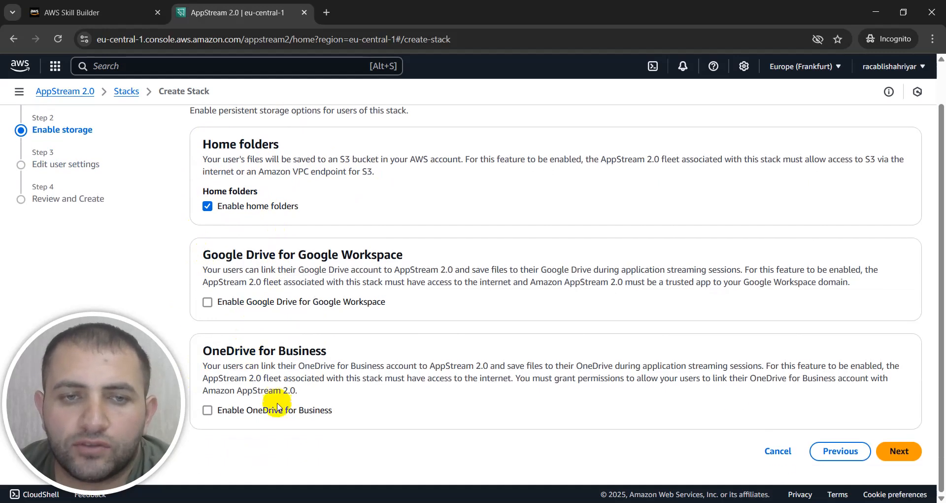
pyautogui.click(902, 452)
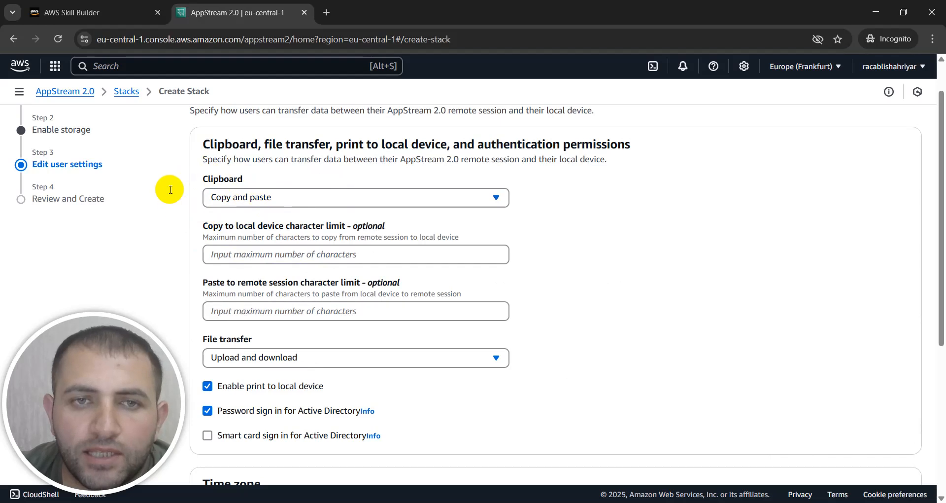
# Examine the clipboard permission choices, leaving Copy and paste selected and the character limit empty
pyautogui.click(235, 204)
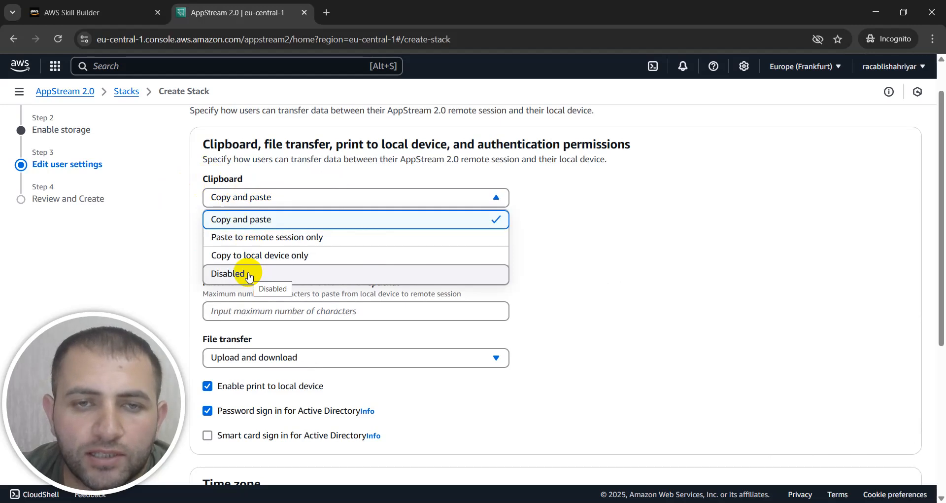
pyautogui.click(643, 260)
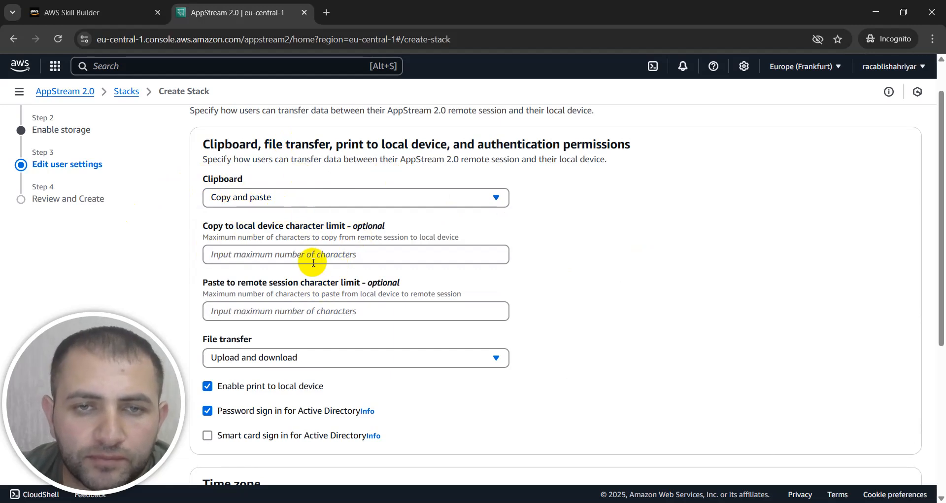
pyautogui.click(344, 251)
# Check the file transfer choices, keep Upload and download with the remaining user settings at their defaults, and continue to the review
pyautogui.scroll(-1, 688, 302)
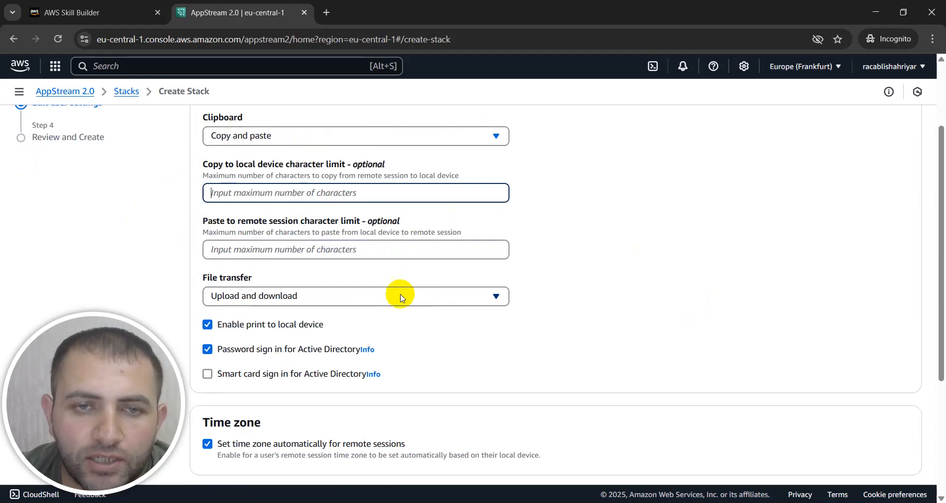
pyautogui.scroll(-1, 377, 293)
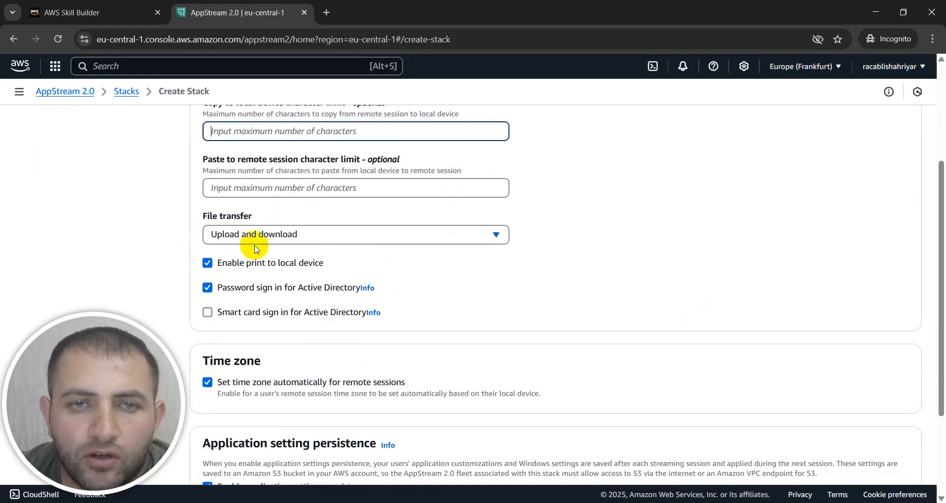
pyautogui.click(353, 236)
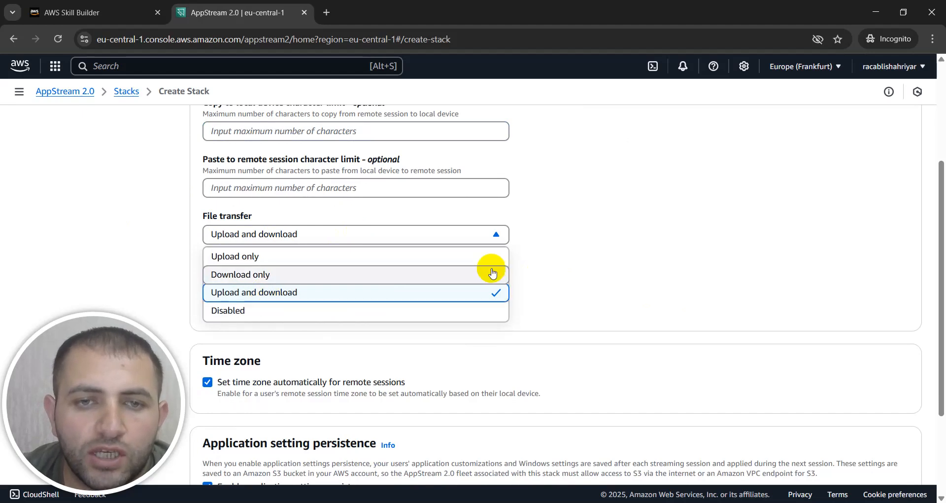
pyautogui.click(708, 259)
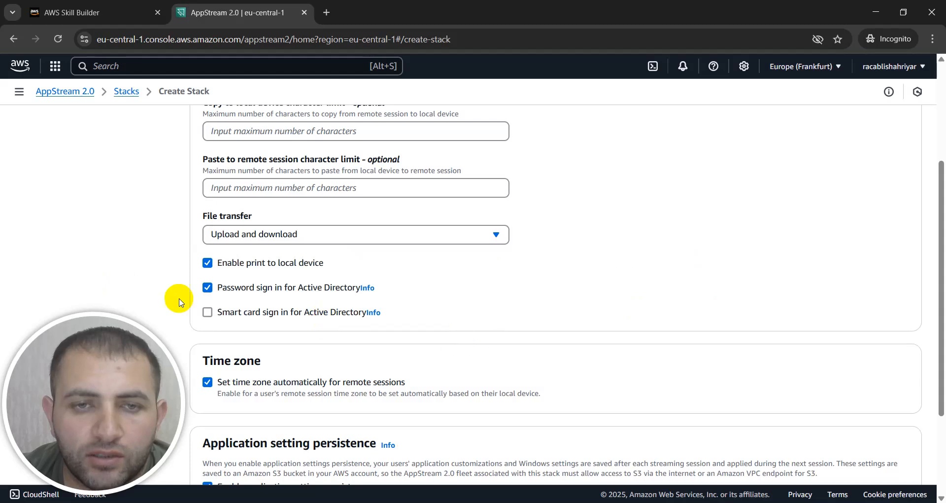
pyautogui.click(295, 236)
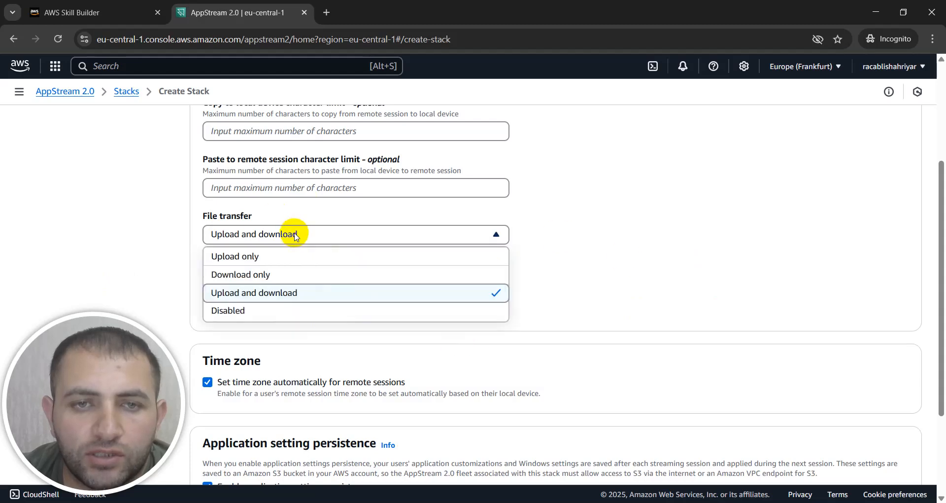
pyautogui.click(295, 236)
pyautogui.scroll(-1, 389, 290)
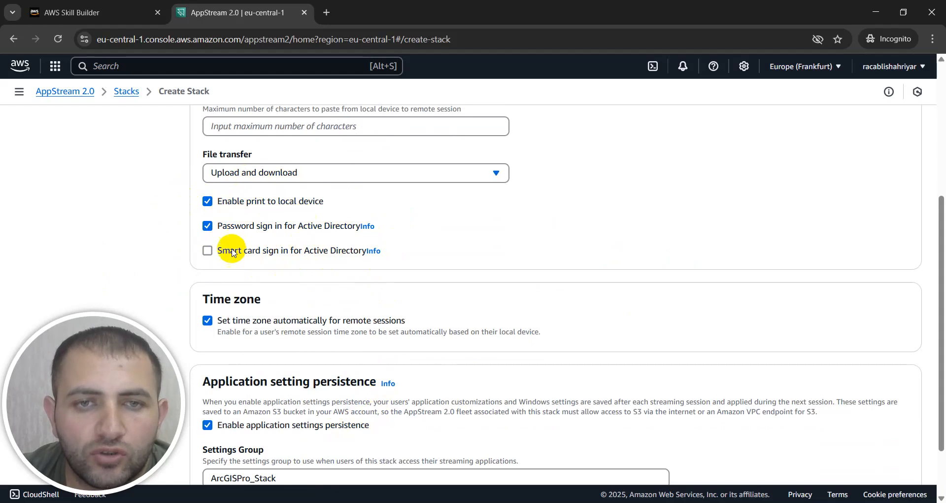
pyautogui.scroll(-1, 283, 343)
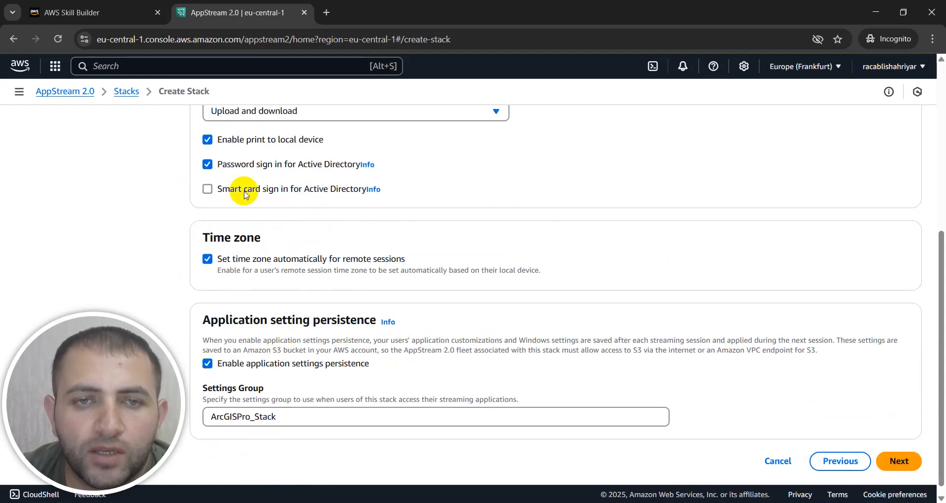
pyautogui.click(901, 462)
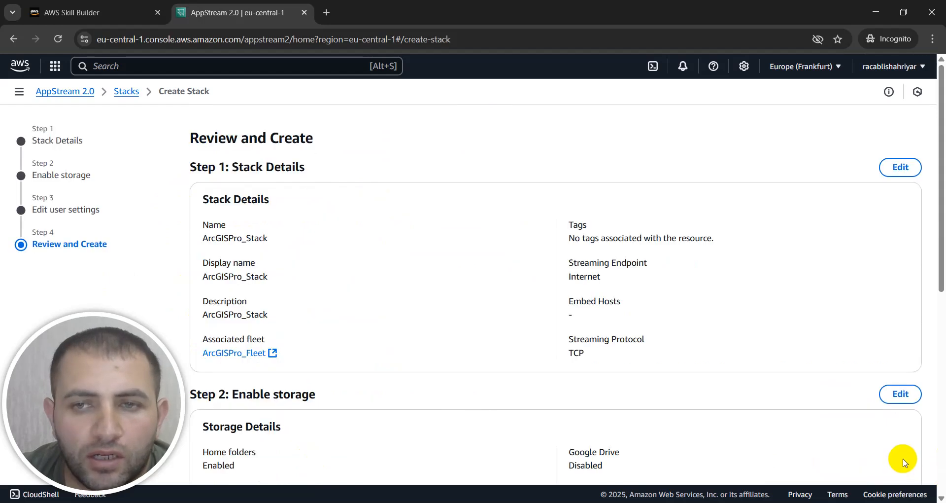
# Review the stack's details, storage and user settings, and create the stack
pyautogui.scroll(-7, 766, 468)
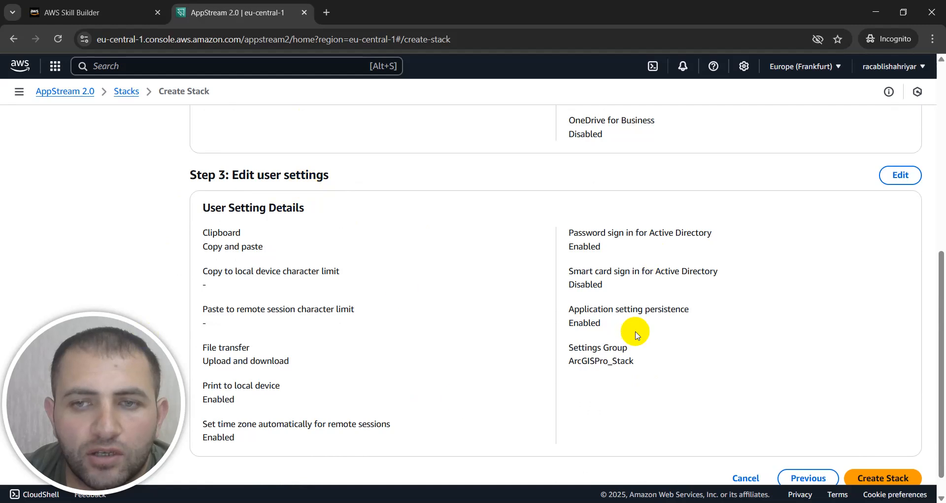
pyautogui.scroll(-1, 867, 459)
pyautogui.scroll(-1, 867, 460)
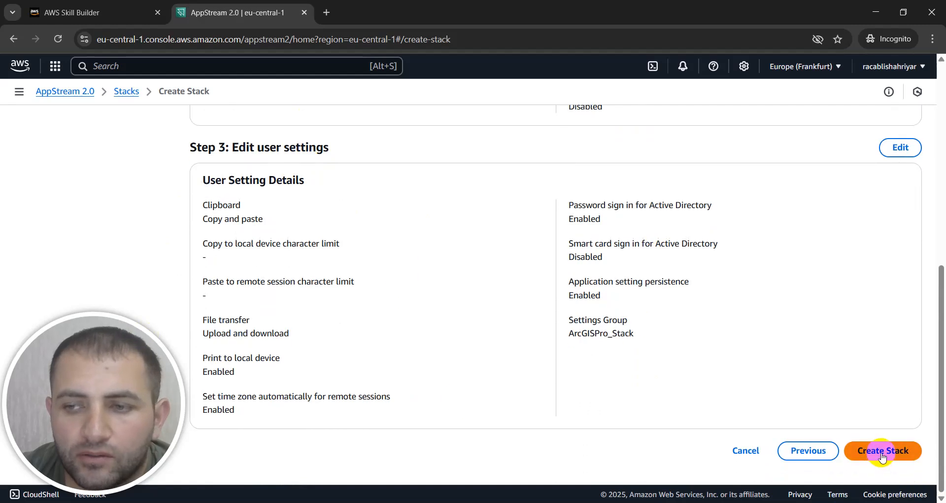
pyautogui.click(882, 456)
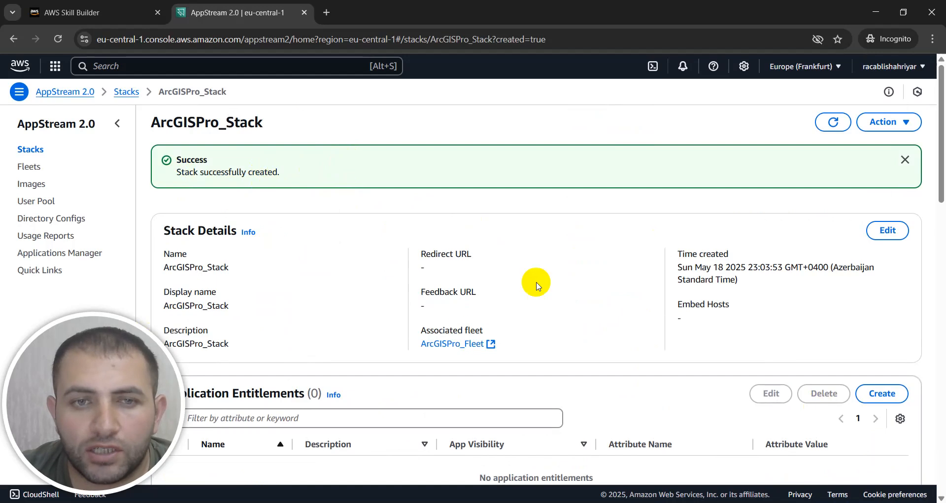
# Generate a streaming URL for ArcGISPro_Stack with the user's name as User ID and an expiration of 1 Hour
pyautogui.click(906, 129)
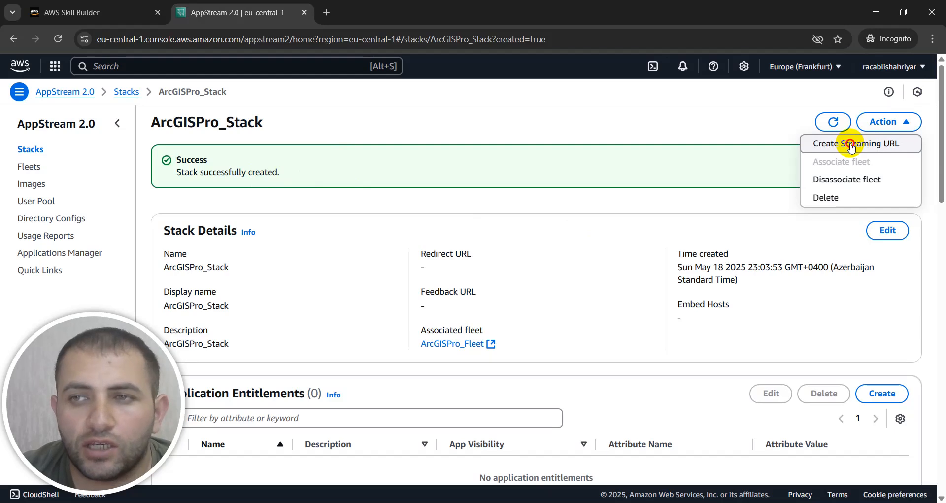
pyautogui.click(850, 145)
pyautogui.click(249, 260)
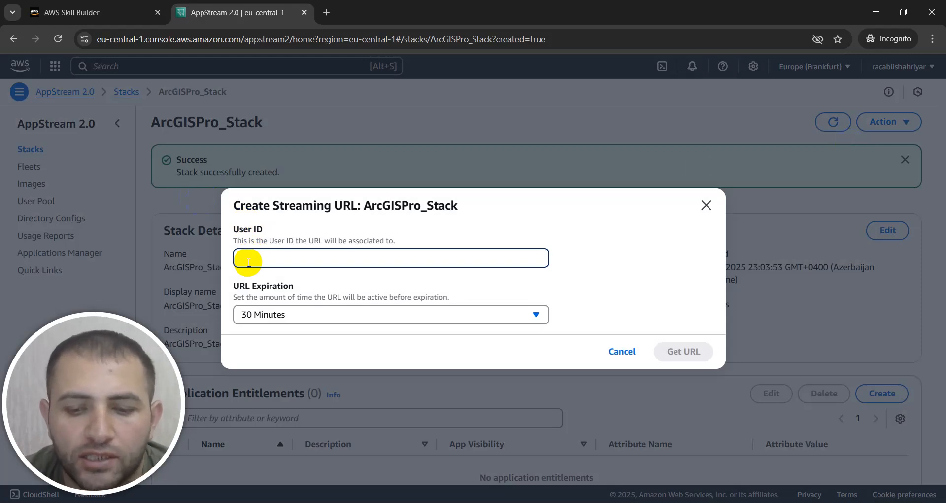
pyautogui.write('Shahriyar')
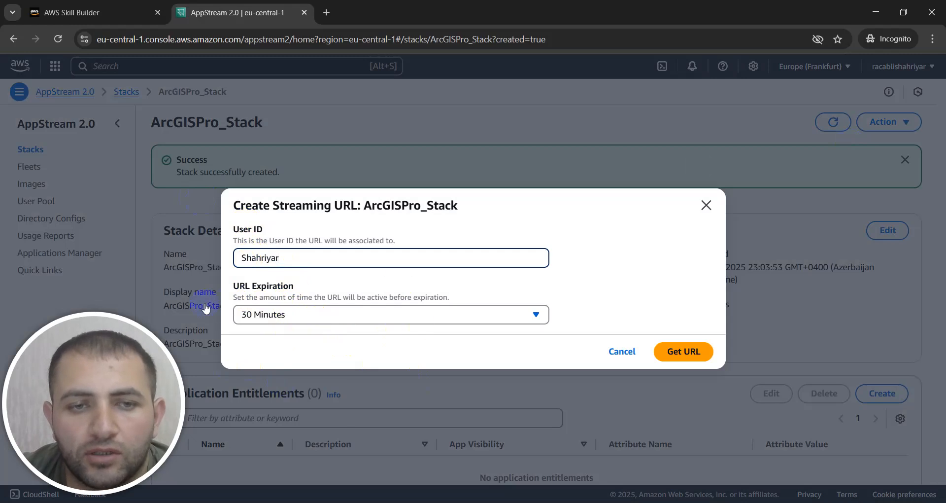
pyautogui.click(312, 314)
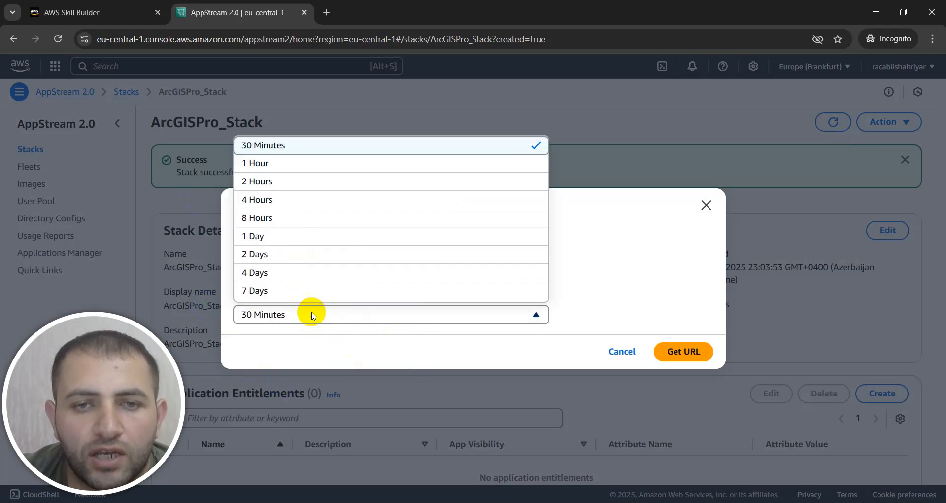
pyautogui.click(281, 164)
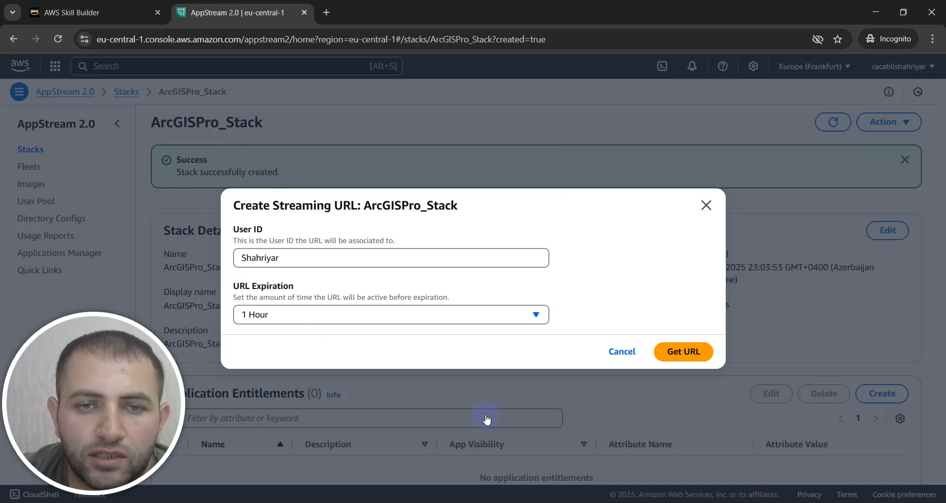
pyautogui.click(689, 356)
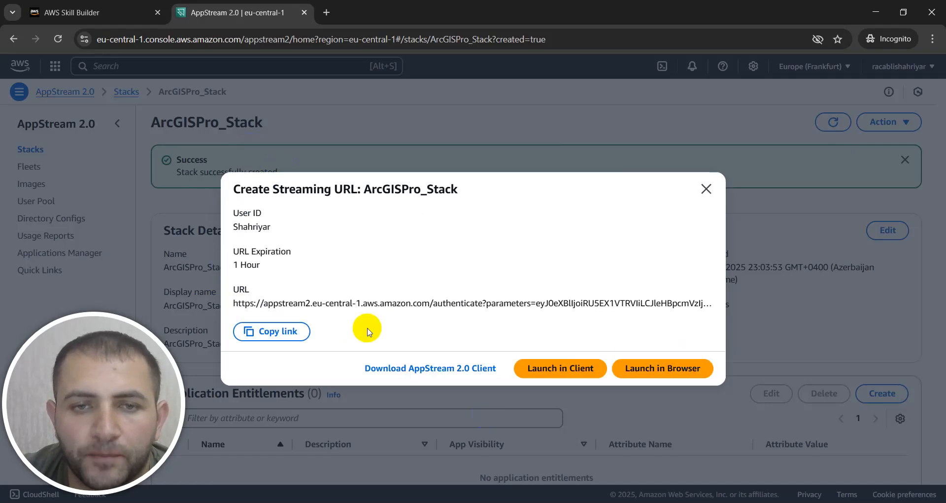
pyautogui.click(266, 334)
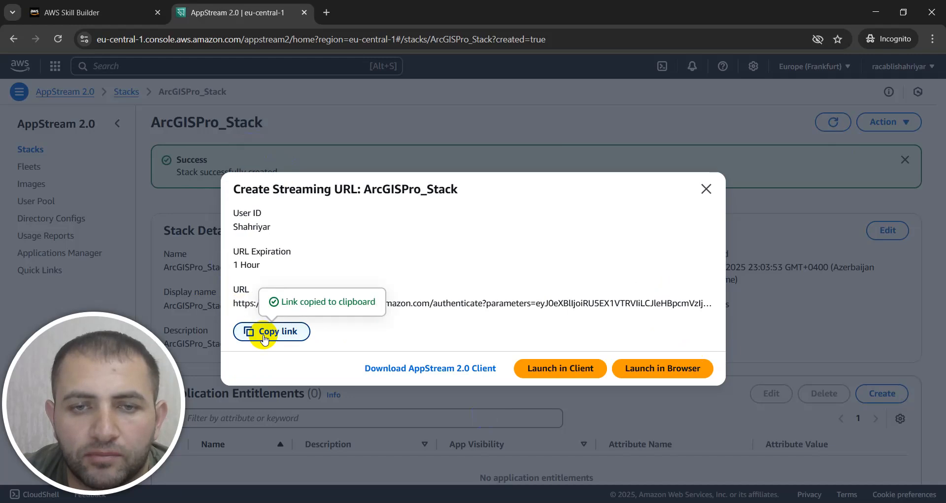
pyautogui.click(329, 14)
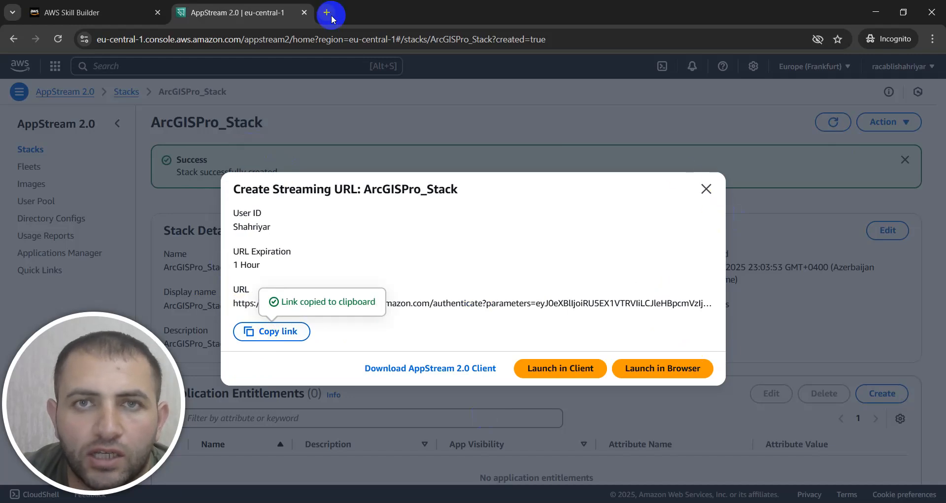
pyautogui.click(259, 38)
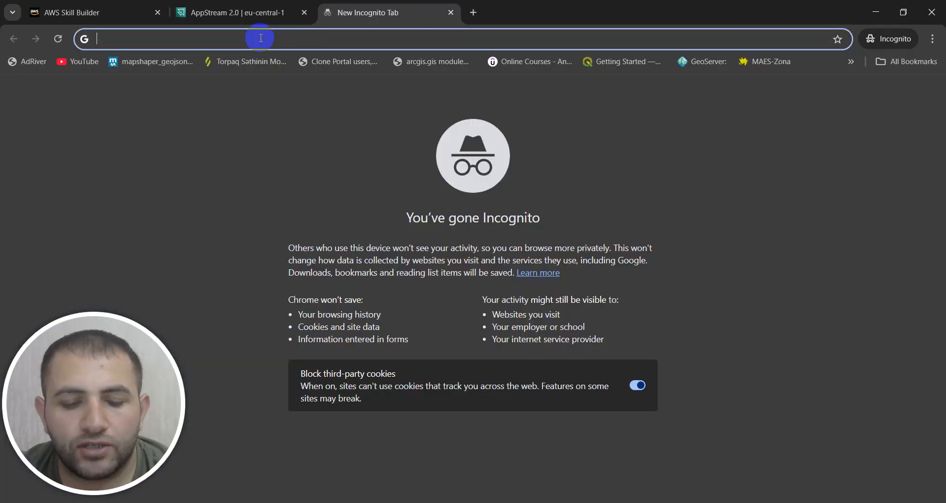
pyautogui.write('v')
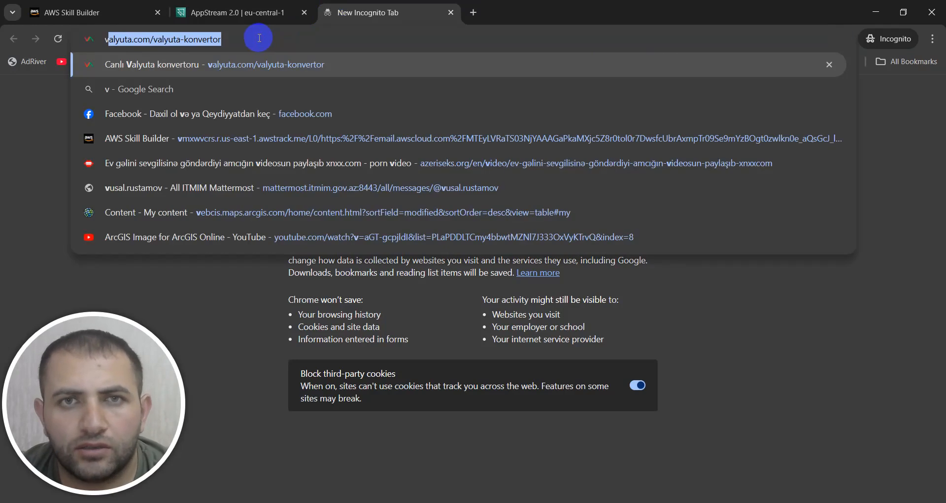
pyautogui.click(237, 13)
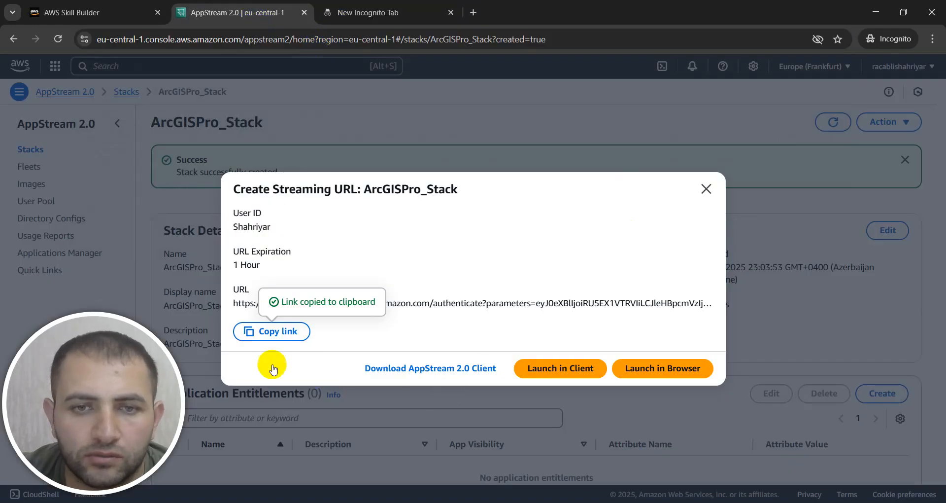
pyautogui.click(271, 331)
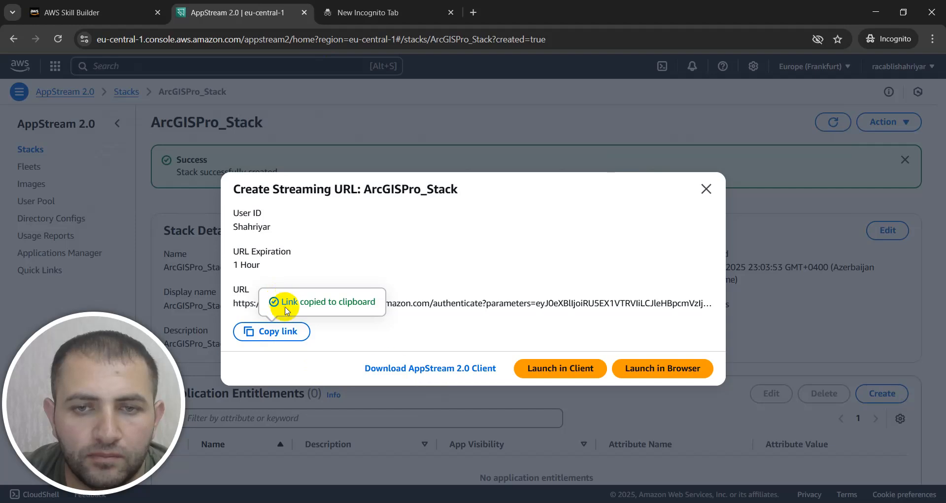
# Launch the streaming session in the browser and start the ArcGISPro application from the catalog
pyautogui.click(667, 369)
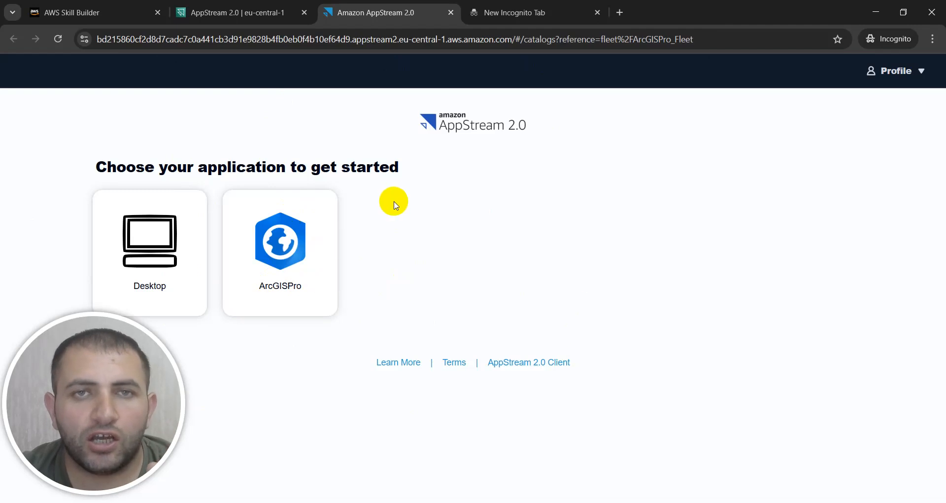
pyautogui.click(64, 41)
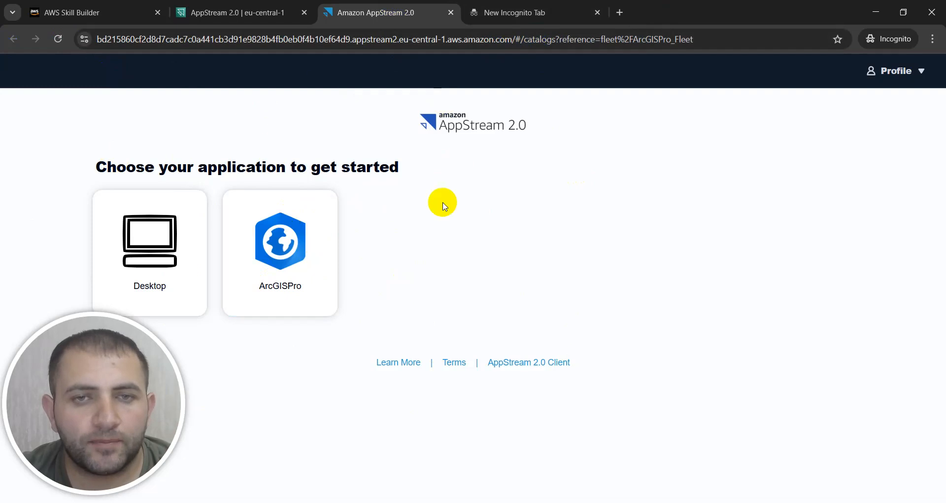
pyautogui.click(281, 239)
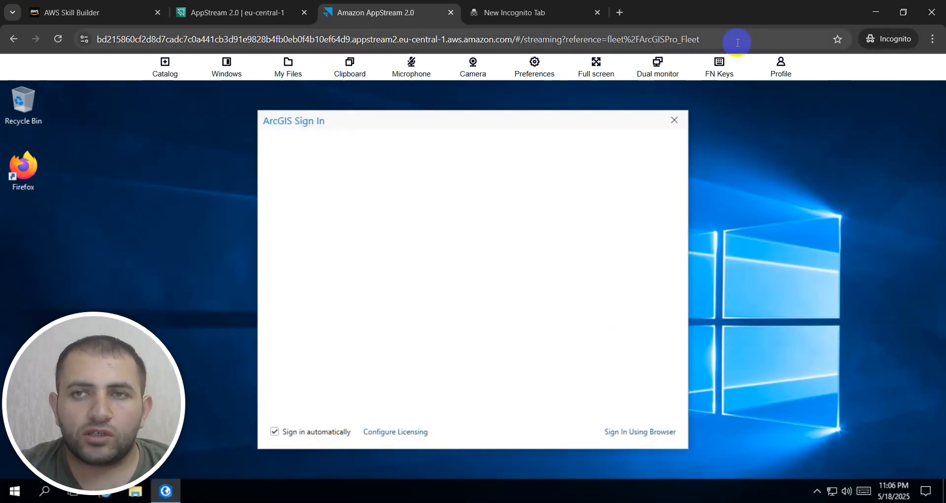
pyautogui.click(738, 43)
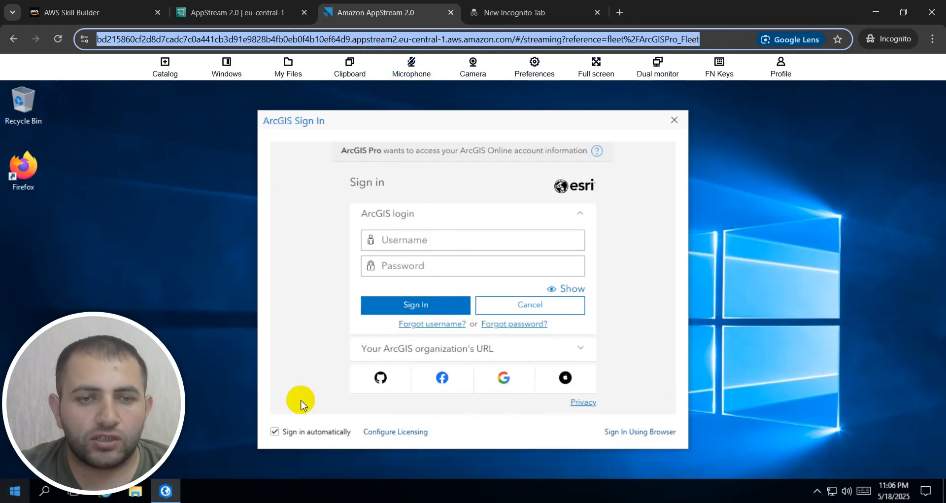
# Return to the AppStream console, close the streaming URL dialog, and look over the user pool, the stack list and the new-stack form
pyautogui.click(240, 12)
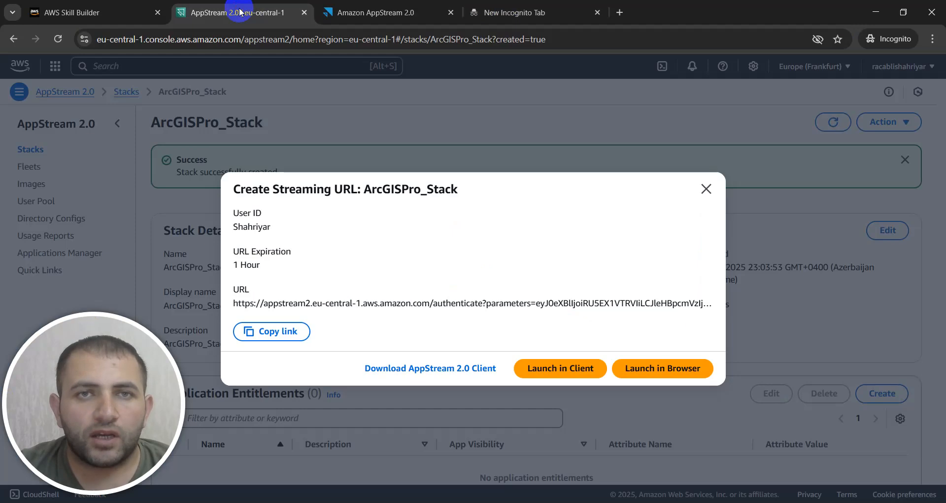
pyautogui.click(707, 189)
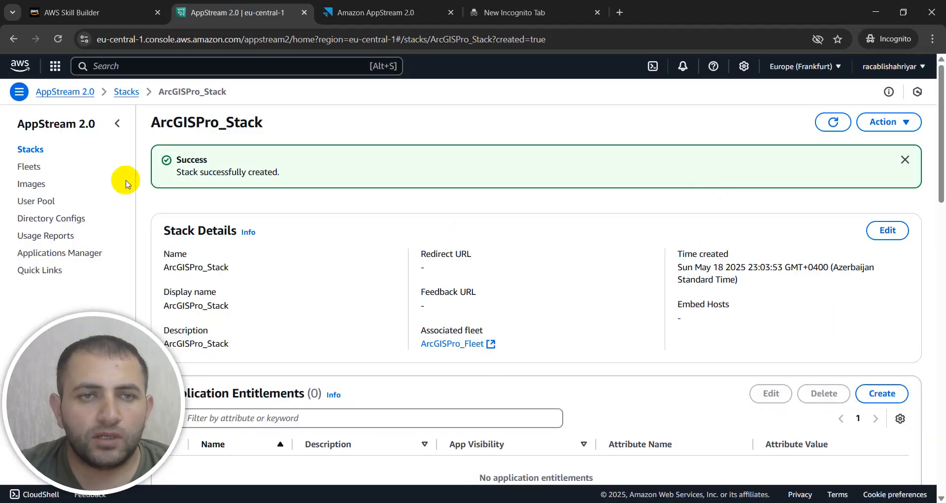
pyautogui.click(44, 199)
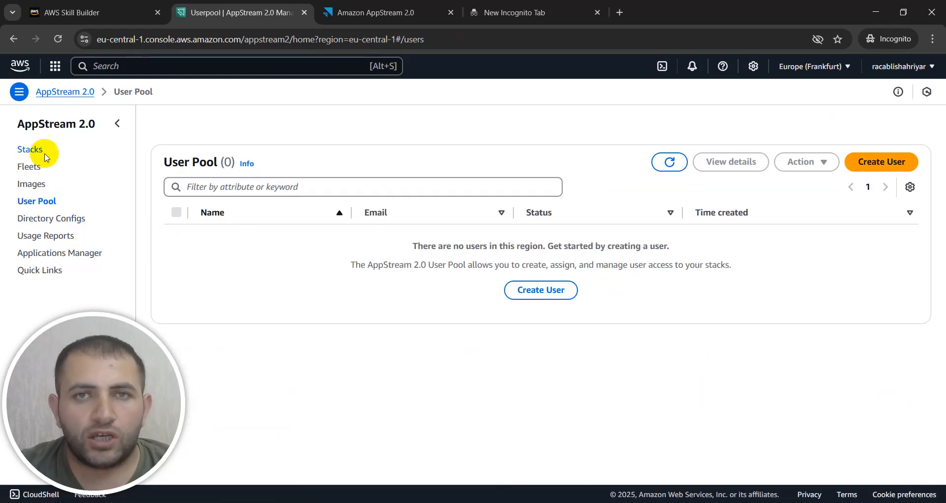
pyautogui.click(29, 150)
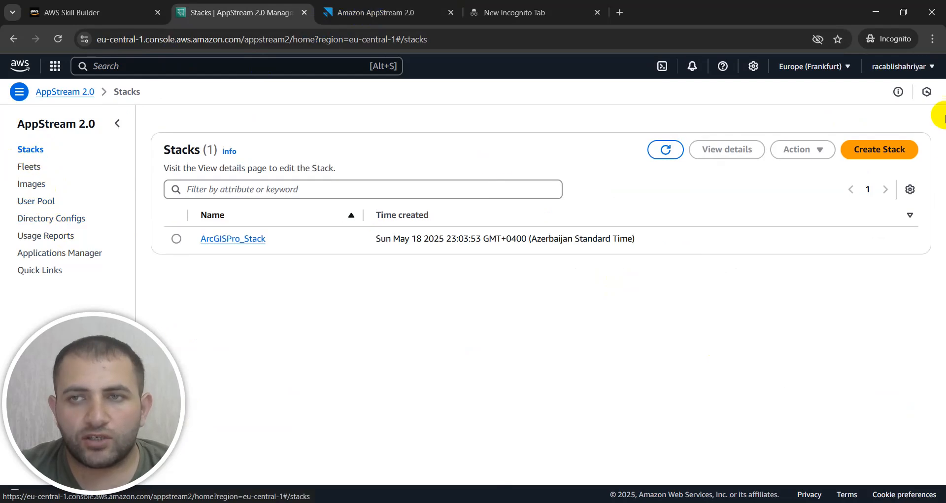
pyautogui.click(879, 150)
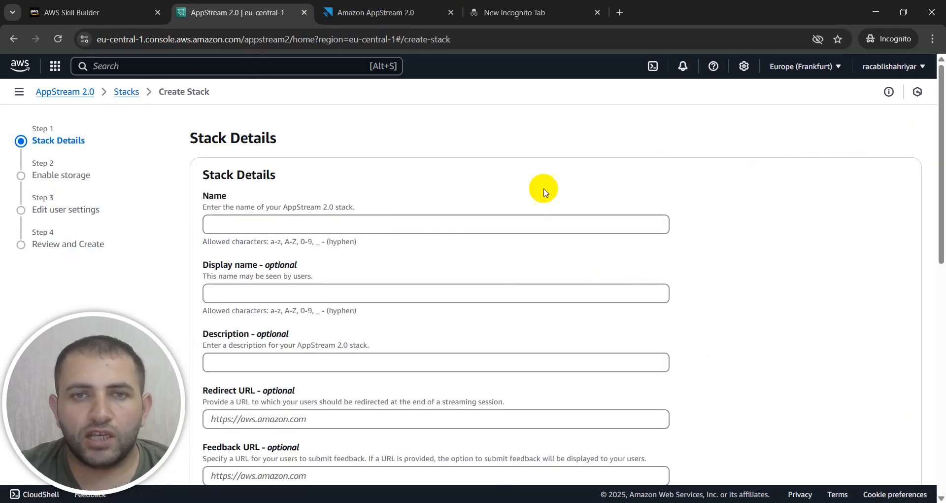
pyautogui.click(11, 43)
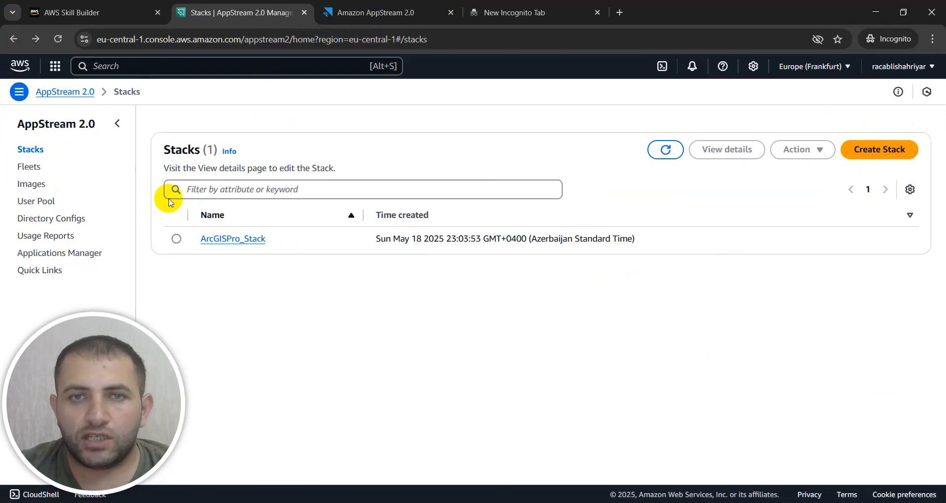
pyautogui.click(176, 240)
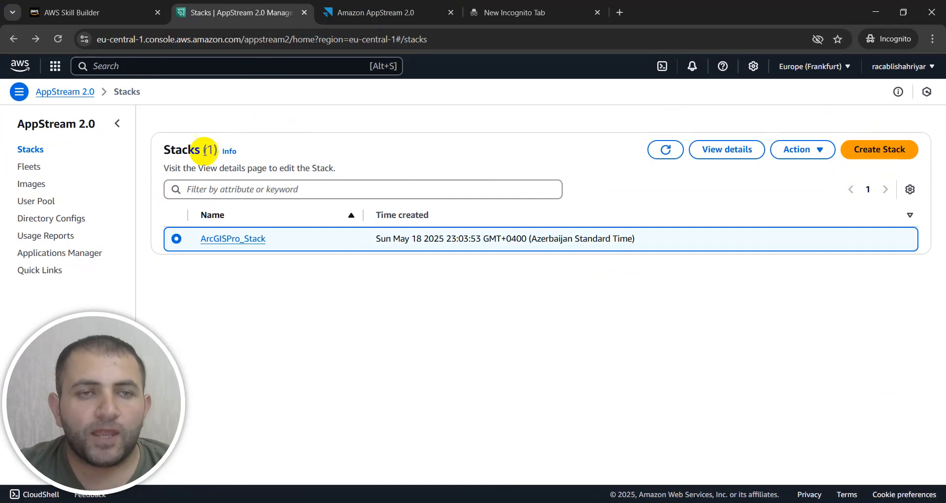
# Start a new user in the AppStream 2.0 User Pool and fill in the user's email address
pyautogui.click(28, 208)
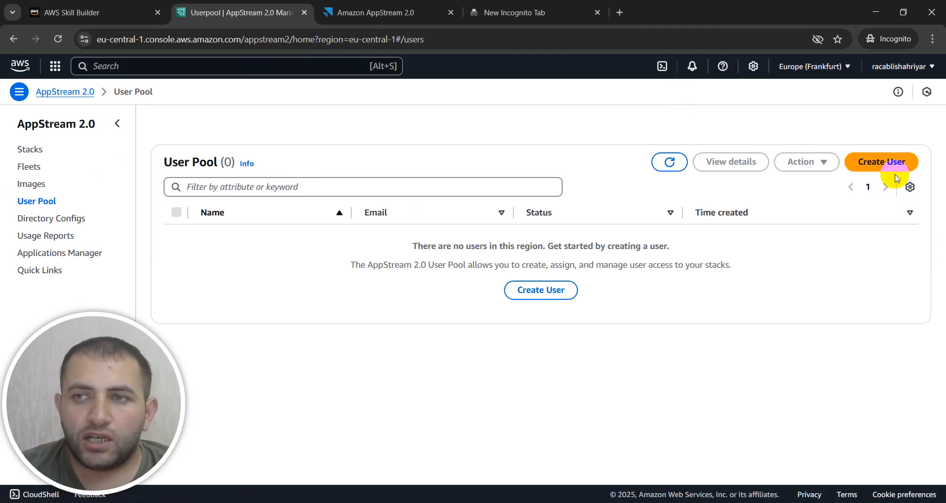
pyautogui.click(884, 164)
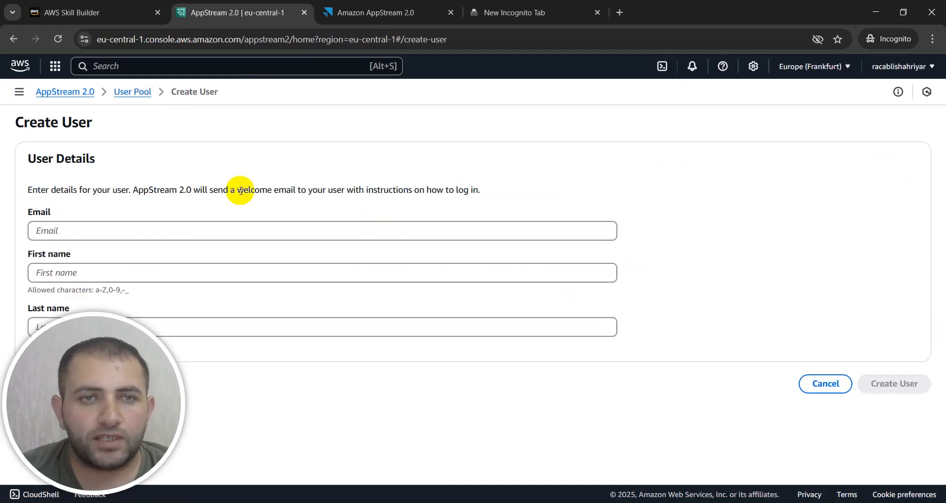
pyautogui.click(66, 234)
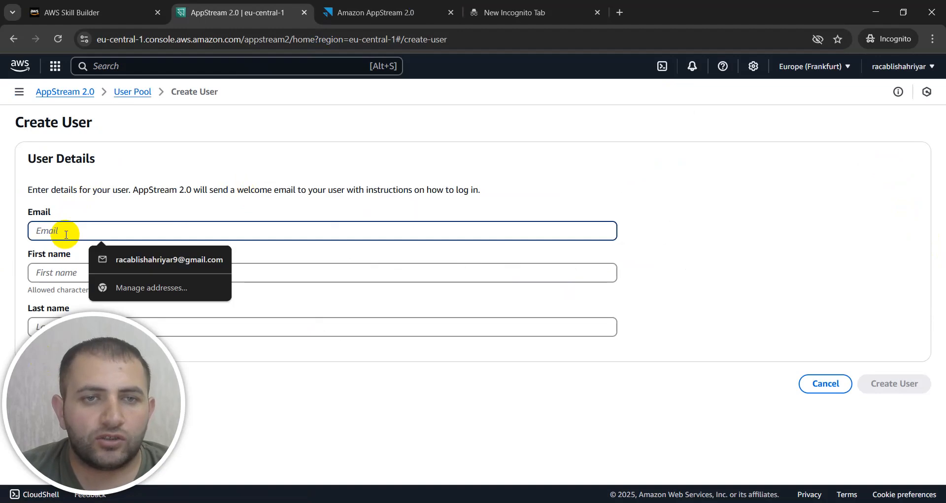
pyautogui.click(147, 260)
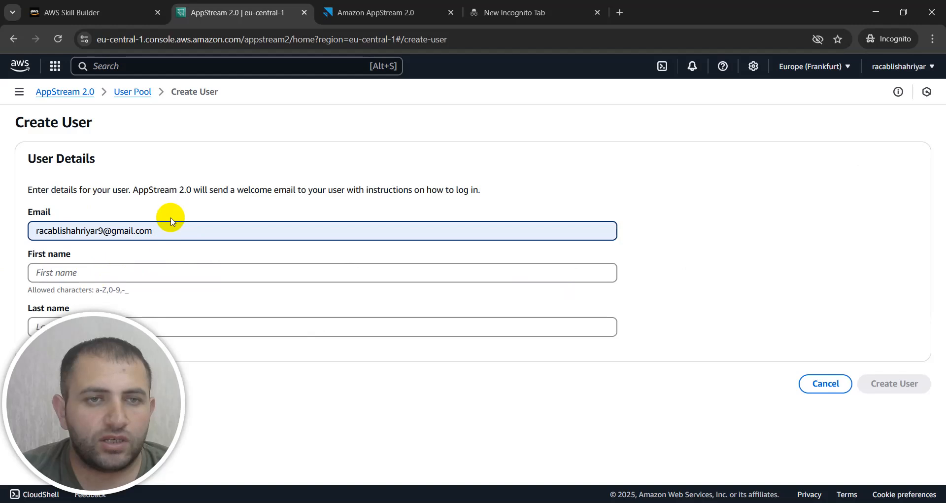
# Enter the user's first name and last name, and create the user
pyautogui.click(56, 273)
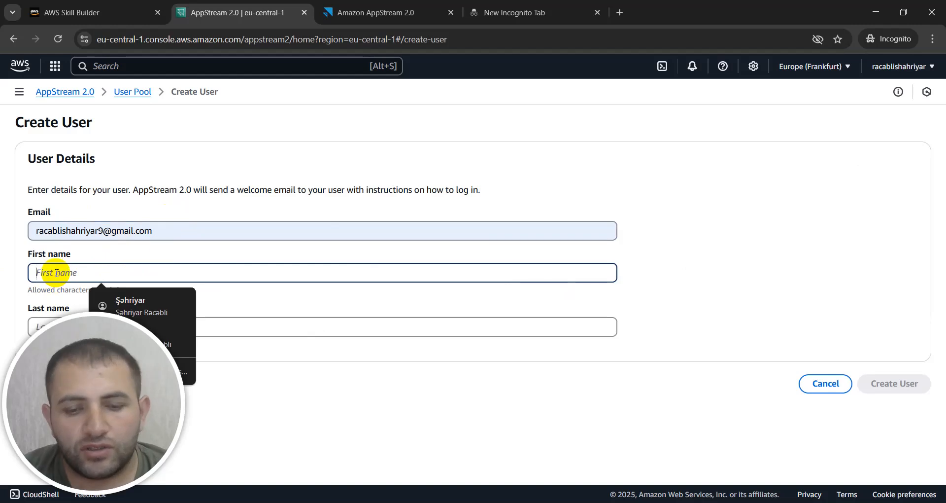
pyautogui.write('Shah')
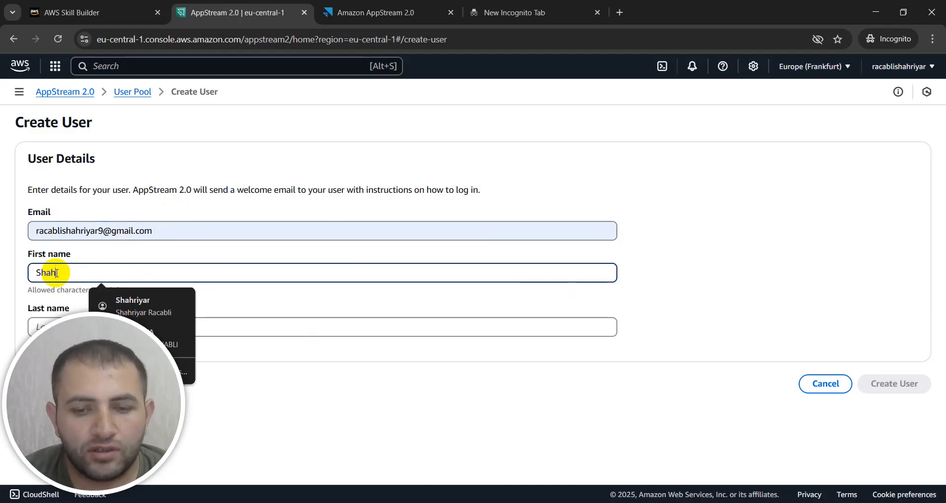
pyautogui.write('riyar')
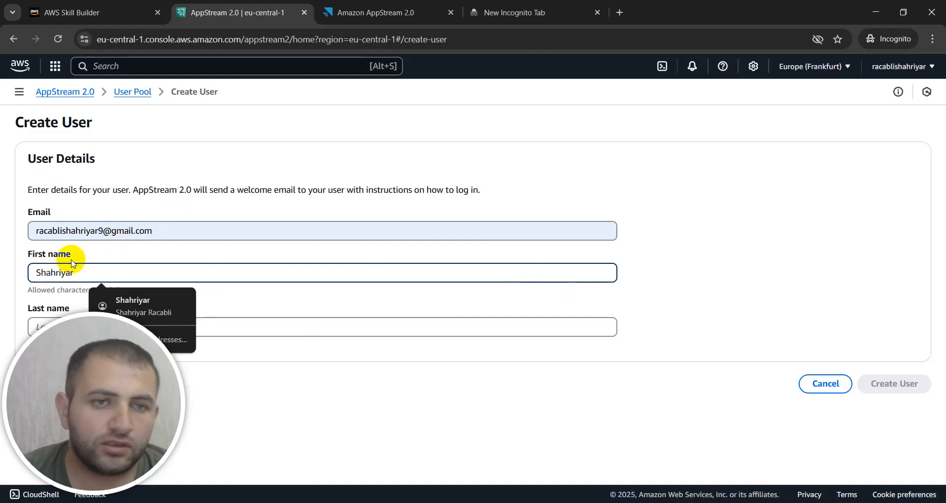
pyautogui.click(239, 322)
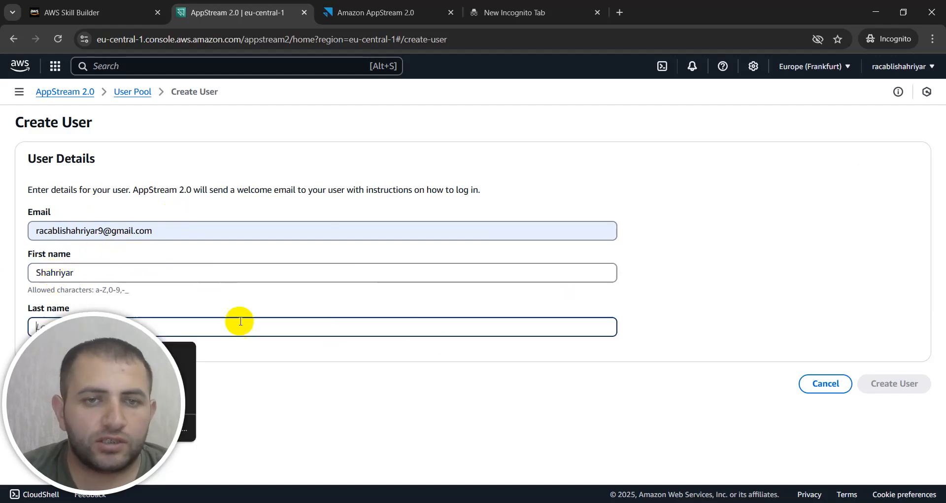
pyautogui.moveTo(96, 355); pyautogui.dragTo(849, 45)
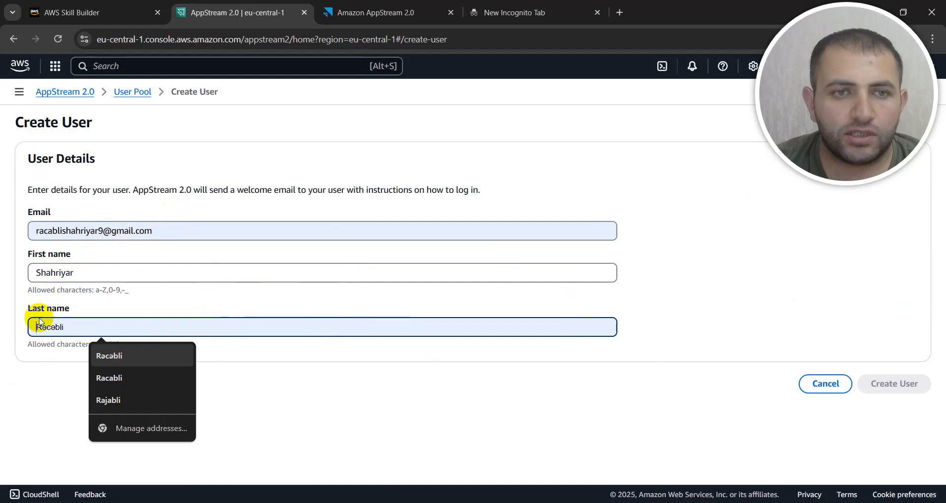
pyautogui.click(109, 400)
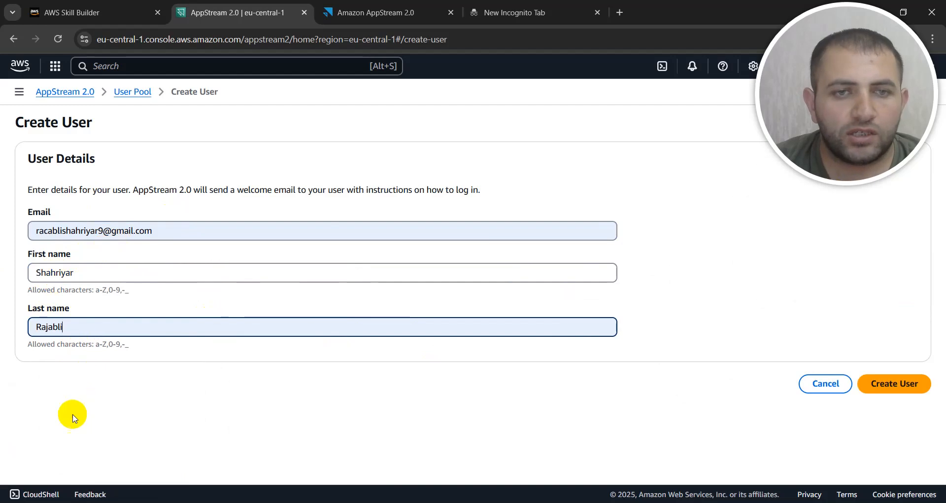
pyautogui.click(887, 388)
pyautogui.click(893, 384)
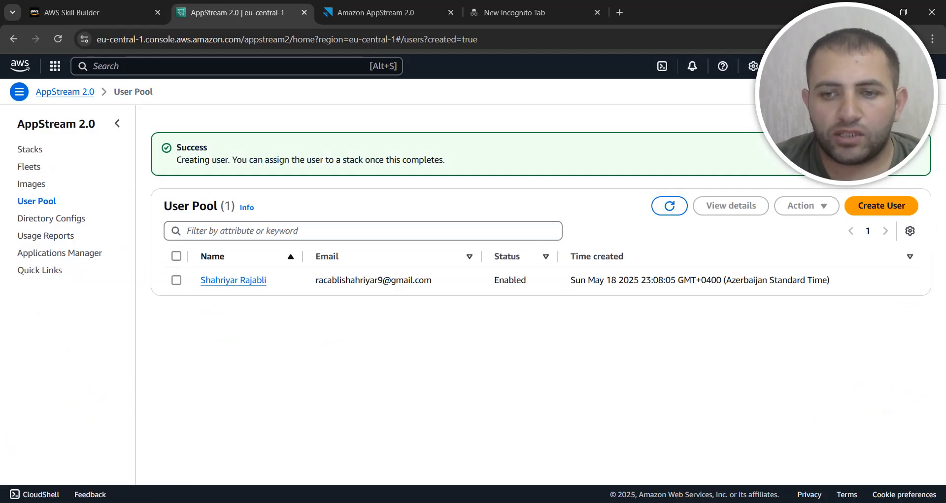
# Switch to a new Chrome window with the invited user's profile and open the Gmail inbox
pyautogui.moveTo(635, 502)
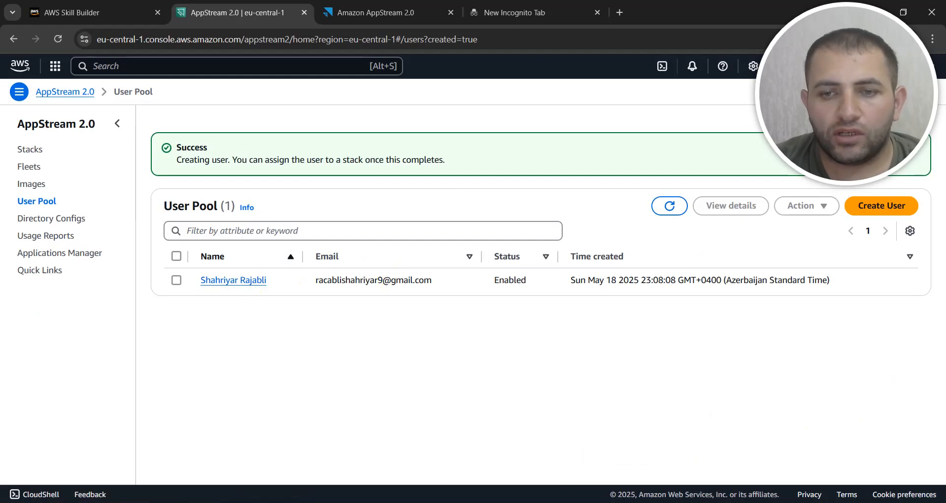
pyautogui.click(636, 502)
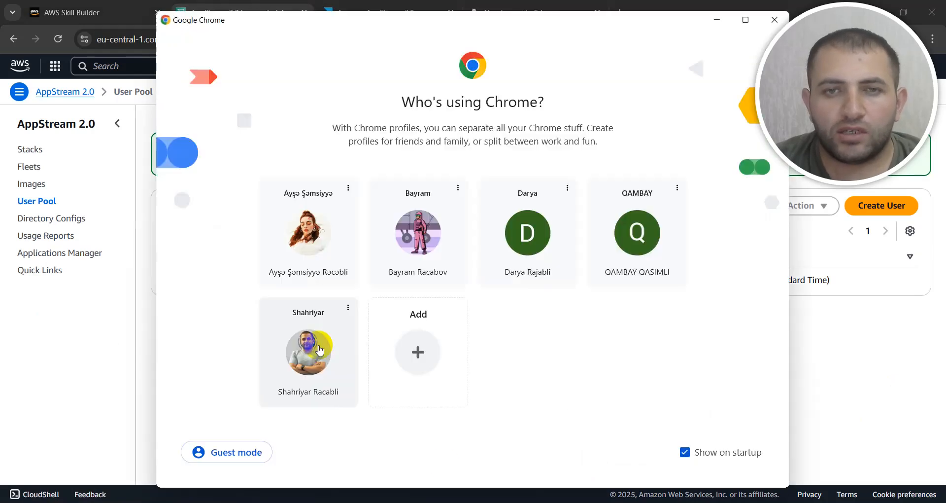
pyautogui.click(311, 345)
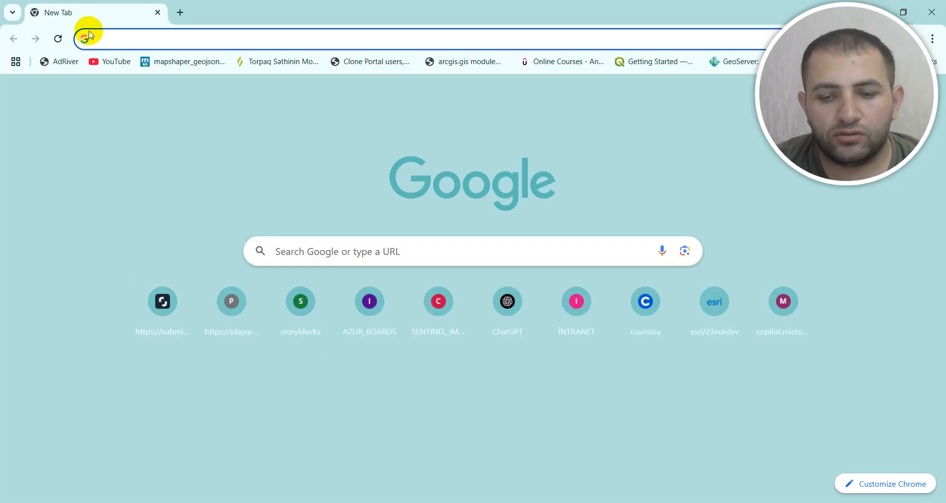
pyautogui.write('g')
pyautogui.press('Return')
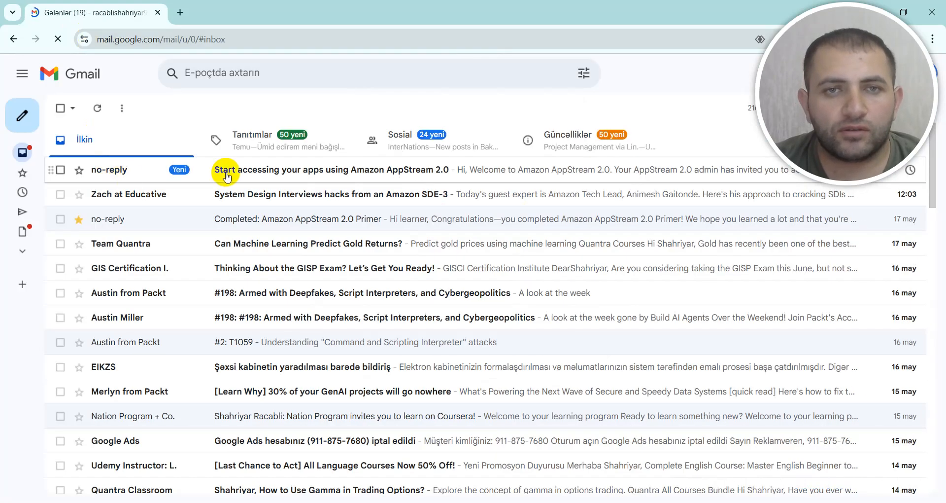
# Open the Amazon AppStream 2.0 invitation email, copy the temporary password, and open the login page from its link
pyautogui.click(227, 175)
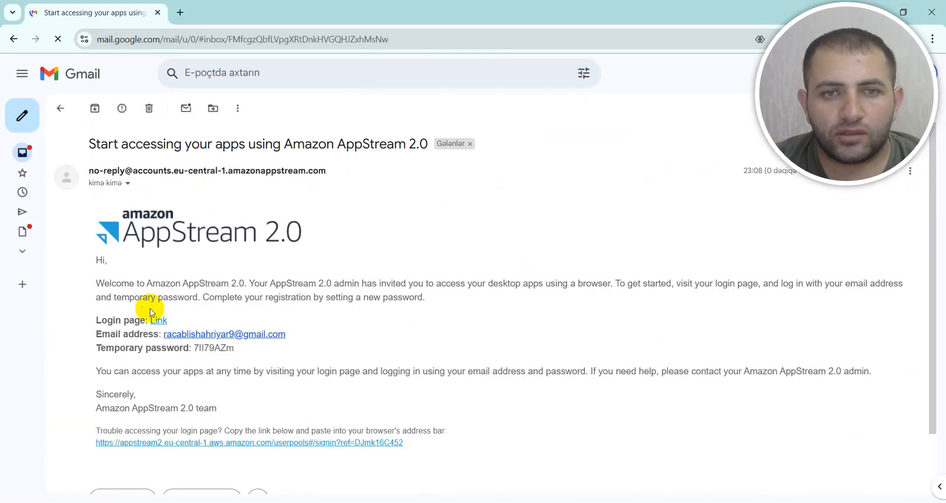
pyautogui.scroll(-1, 163, 318)
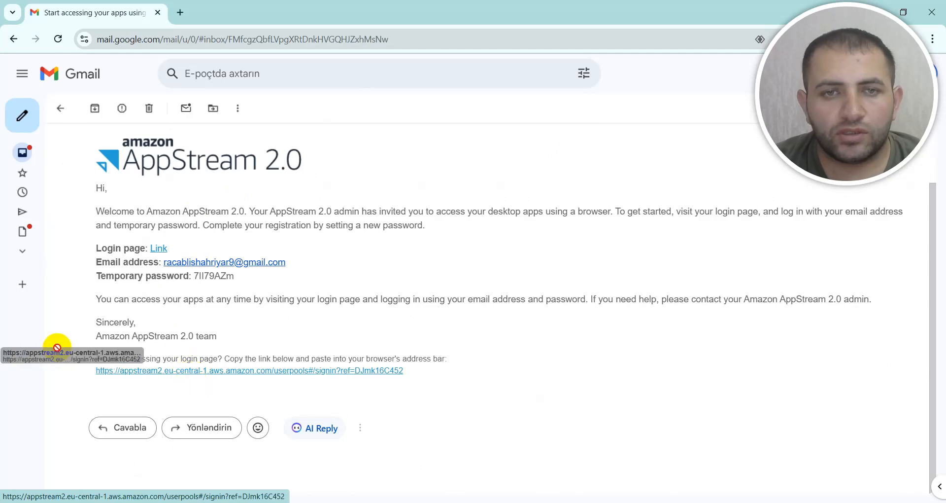
pyautogui.moveTo(236, 275); pyautogui.dragTo(195, 275)
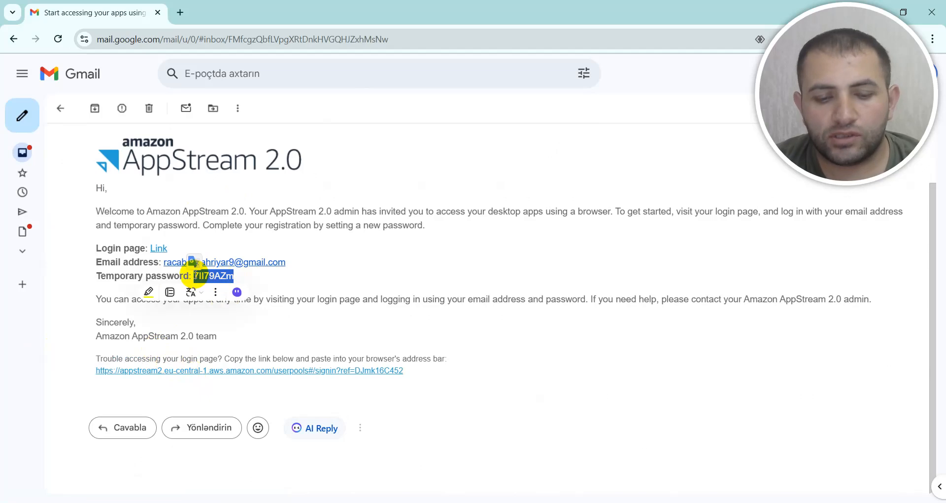
pyautogui.click(270, 371)
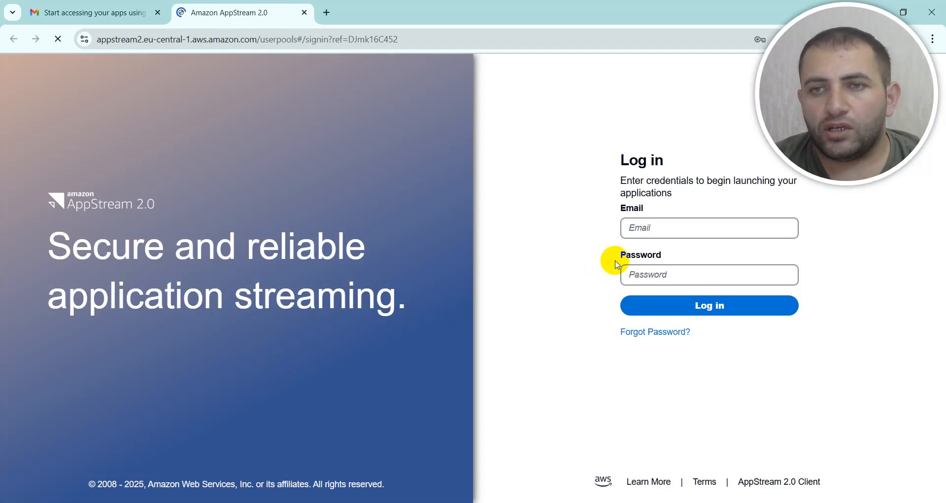
# Log in with the invited user's email and the temporary password, and decline saving that password in the browser
pyautogui.click(665, 230)
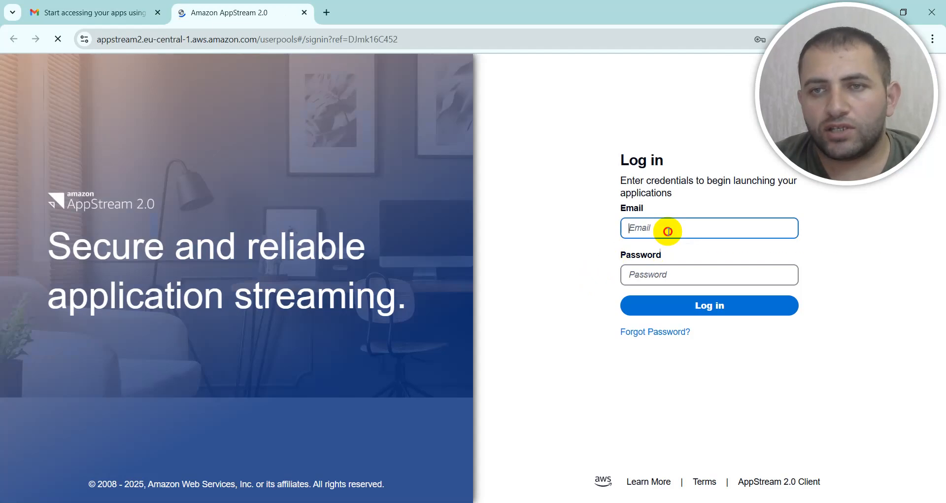
pyautogui.click(700, 263)
pyautogui.moveTo(687, 274); pyautogui.dragTo(609, 277)
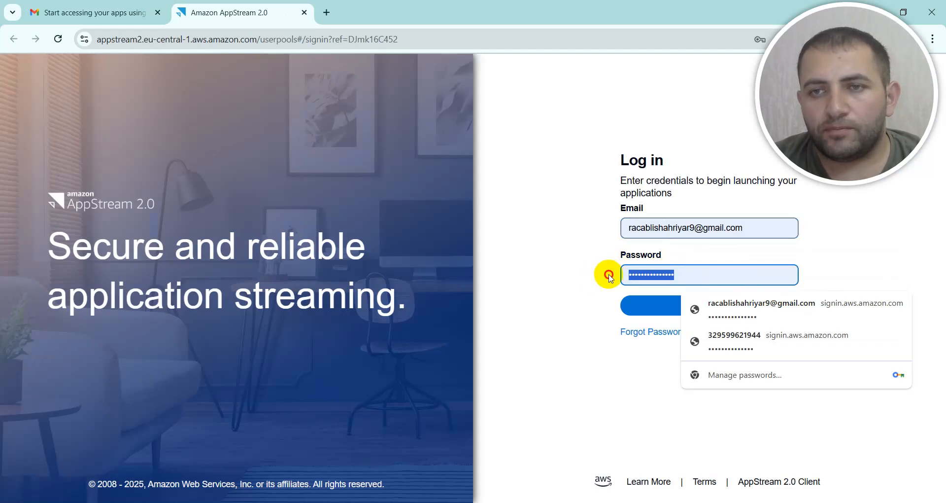
pyautogui.press('BackSpace')
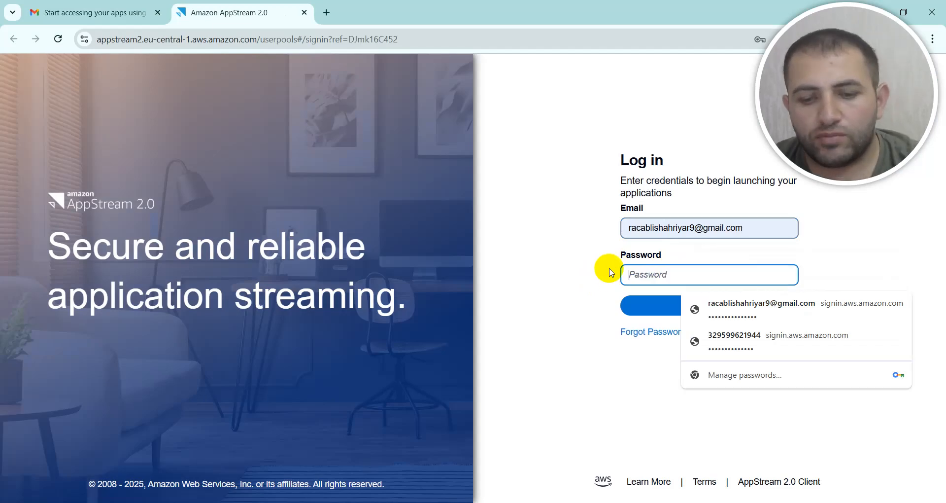
pyautogui.hotkey('ctrl', 'v')
pyautogui.click(718, 306)
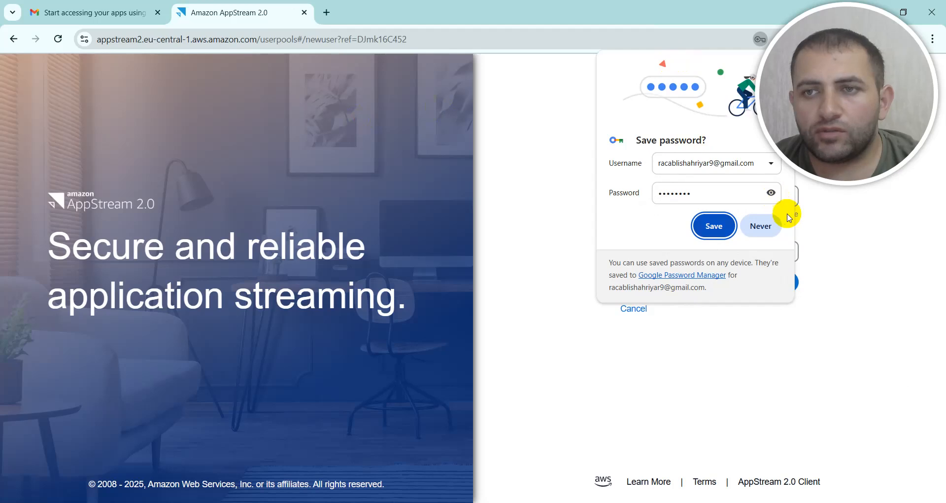
pyautogui.click(762, 229)
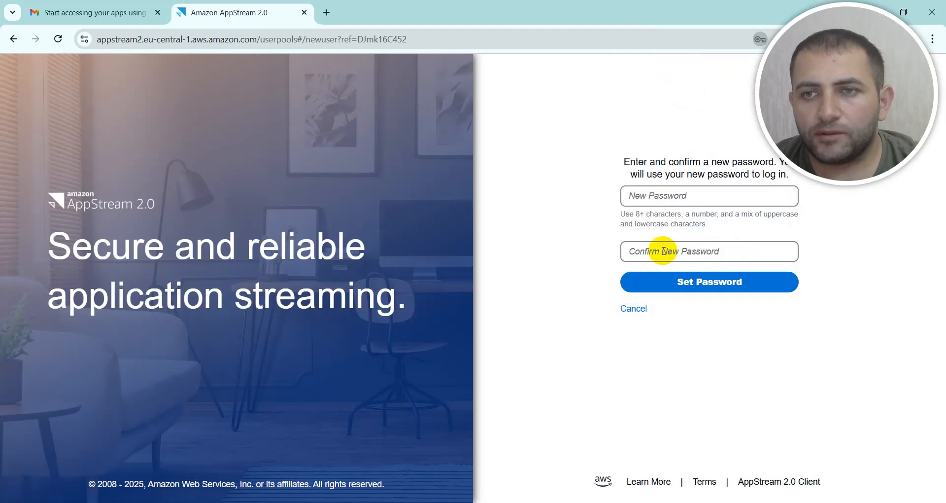
pyautogui.click(662, 202)
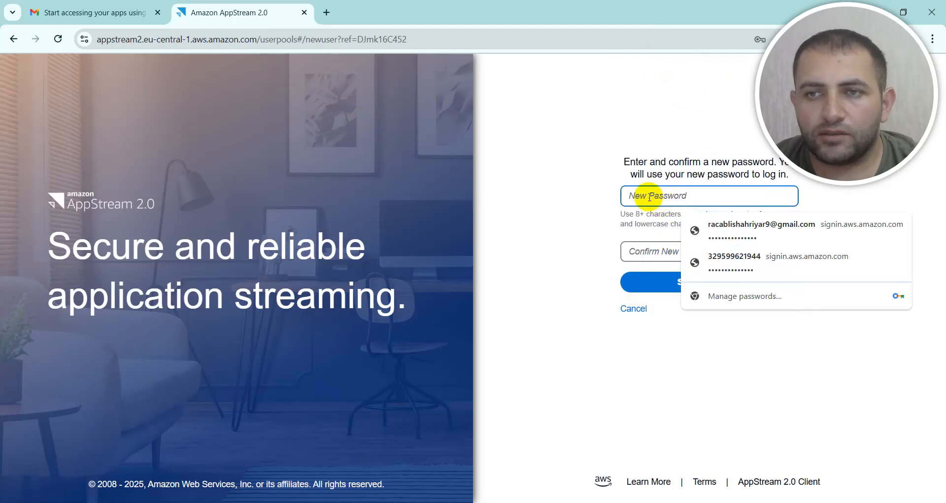
pyautogui.click(713, 230)
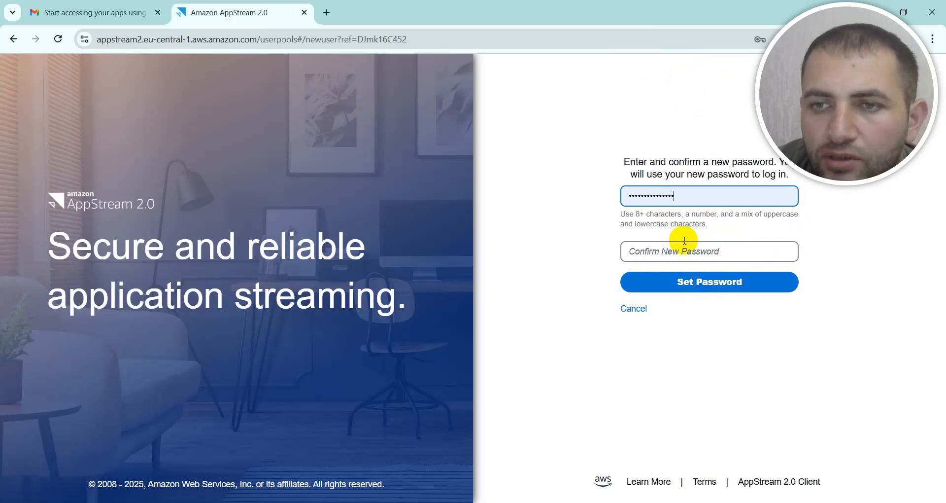
pyautogui.click(670, 259)
pyautogui.click(683, 196)
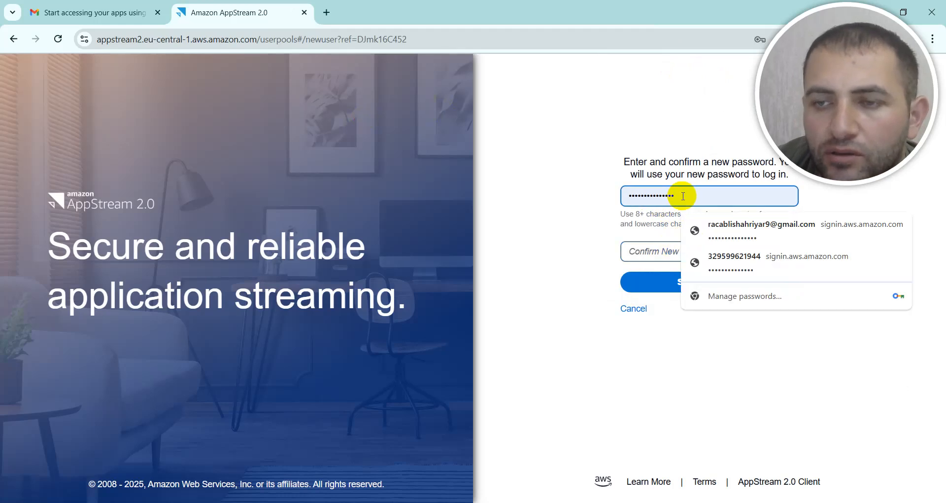
pyautogui.press('BackSpace')
pyautogui.press('BackSpace')
pyautogui.press('BackSpace')
pyautogui.press('BackSpace')
pyautogui.press('BackSpace')
pyautogui.press('BackSpace')
pyautogui.press('BackSpace')
pyautogui.press('BackSpace')
pyautogui.press('BackSpace')
pyautogui.press('BackSpace')
pyautogui.press('BackSpace')
pyautogui.press('BackSpace')
pyautogui.press('BackSpace')
pyautogui.press('BackSpace')
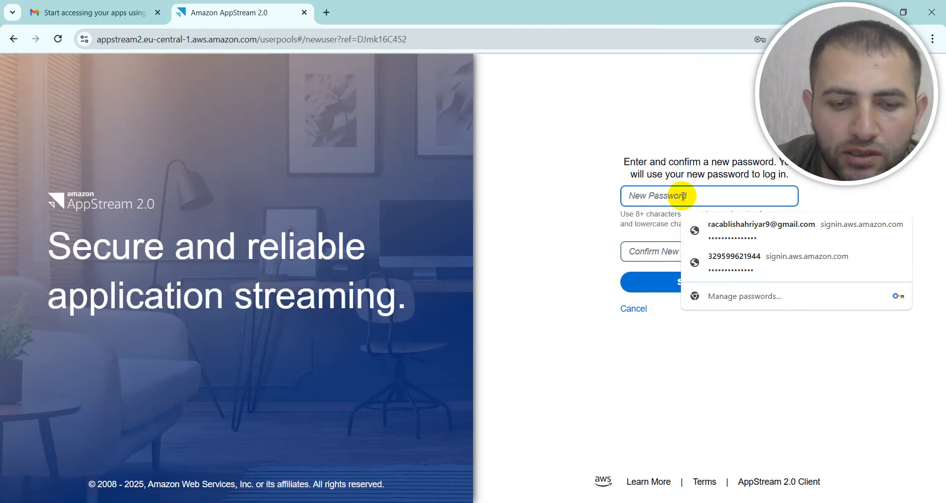
# Enter a short new password in the new and confirm password fields and try to set it
pyautogui.write('••')
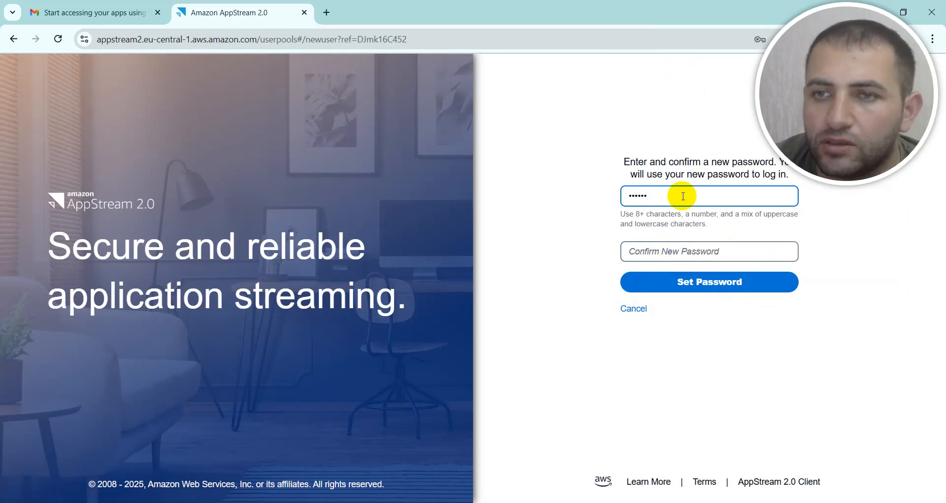
pyautogui.click(654, 252)
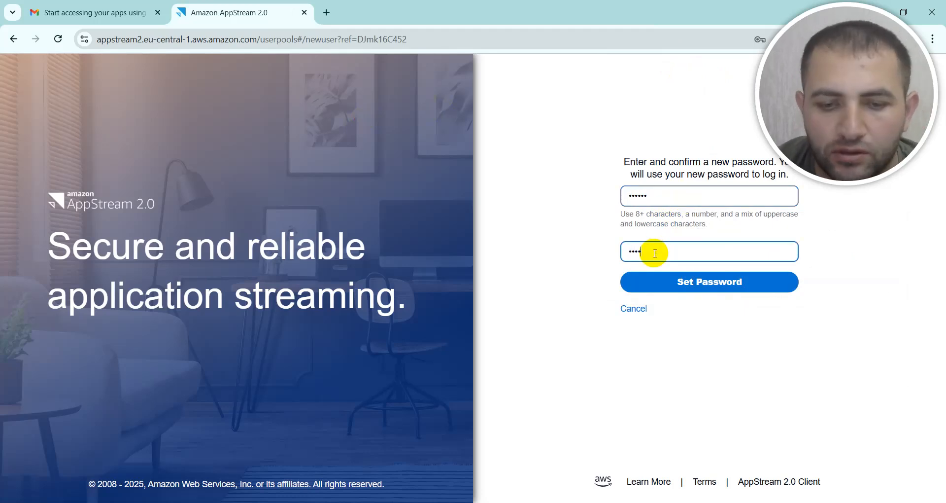
pyautogui.write('••••••')
pyautogui.click(678, 282)
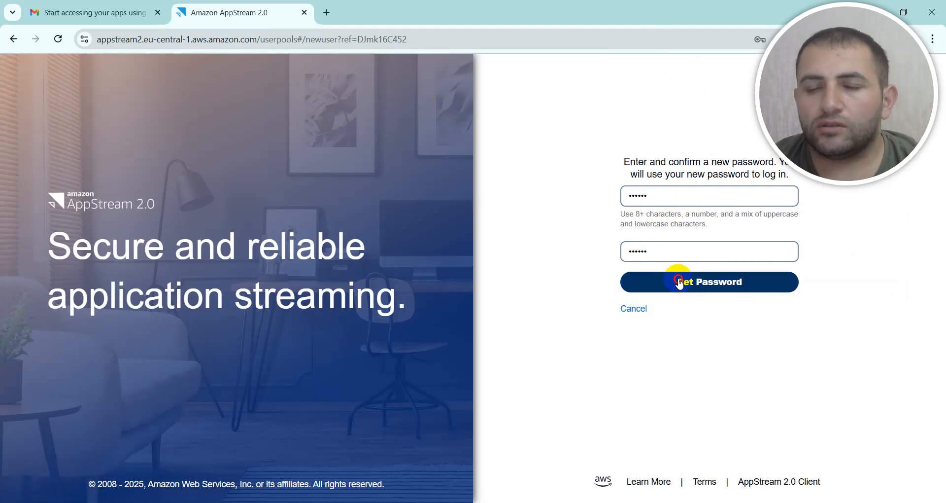
# Lengthen and adjust the new password and its confirmation, and try to set the password again
pyautogui.click(659, 251)
pyautogui.write('••')
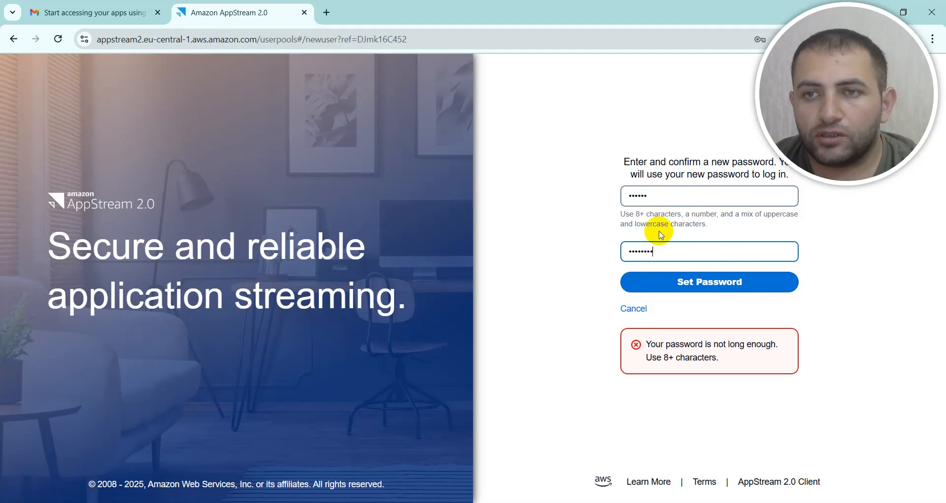
pyautogui.click(664, 196)
pyautogui.write('••')
pyautogui.click(701, 284)
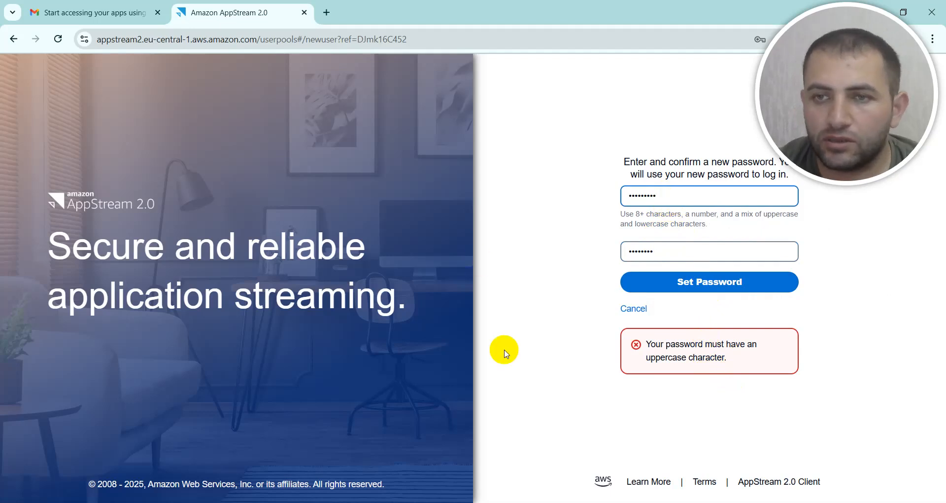
pyautogui.click(669, 251)
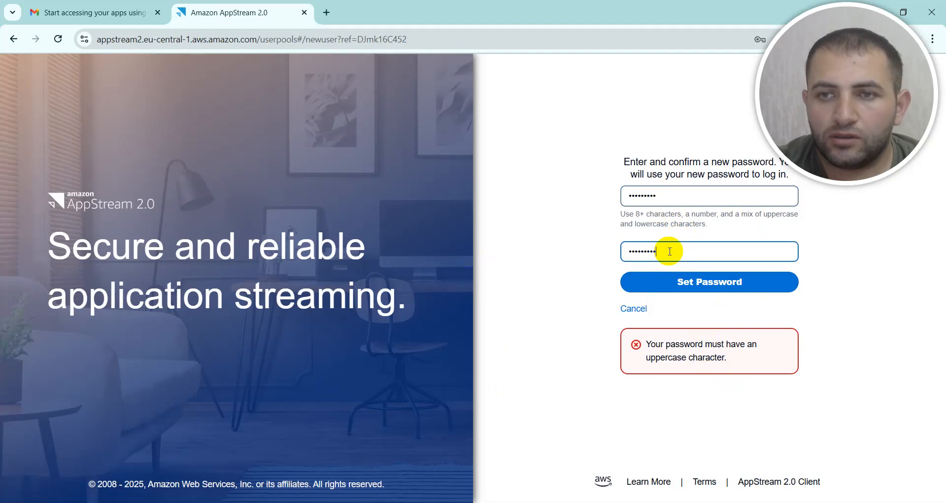
pyautogui.click(688, 284)
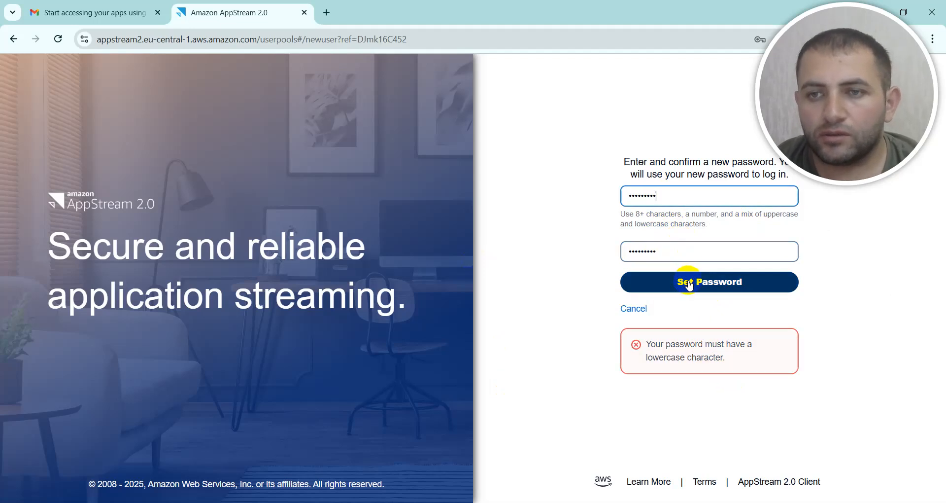
# Replace the new password and its confirmation with a different password, set it, and decline updating the browser's saved password
pyautogui.moveTo(676, 199); pyautogui.dragTo(582, 203)
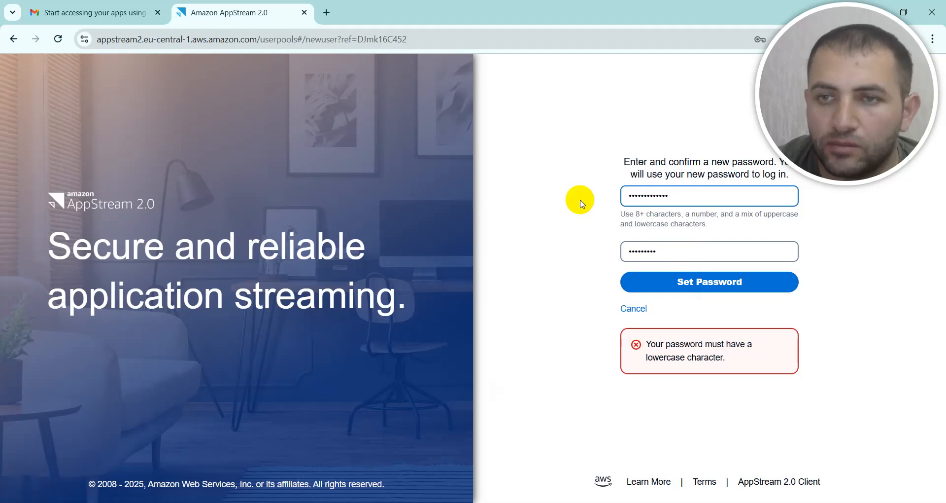
pyautogui.moveTo(665, 251); pyautogui.dragTo(614, 249)
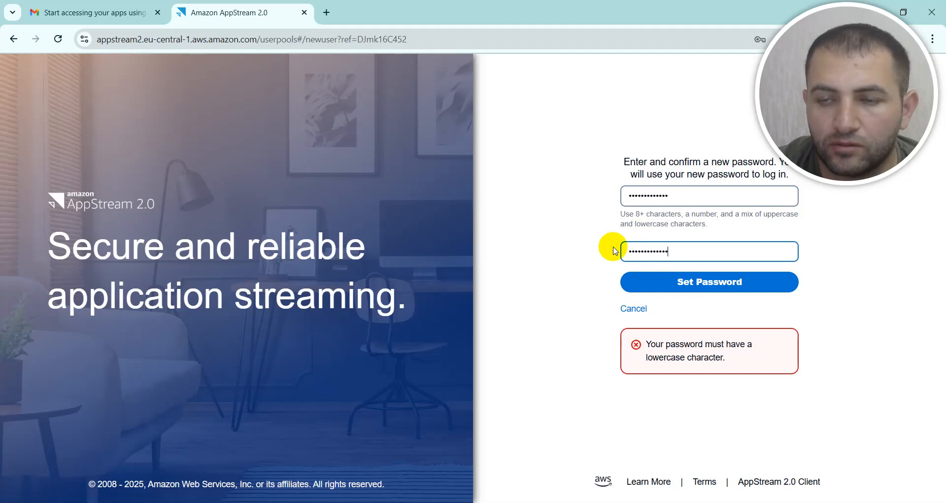
pyautogui.click(721, 284)
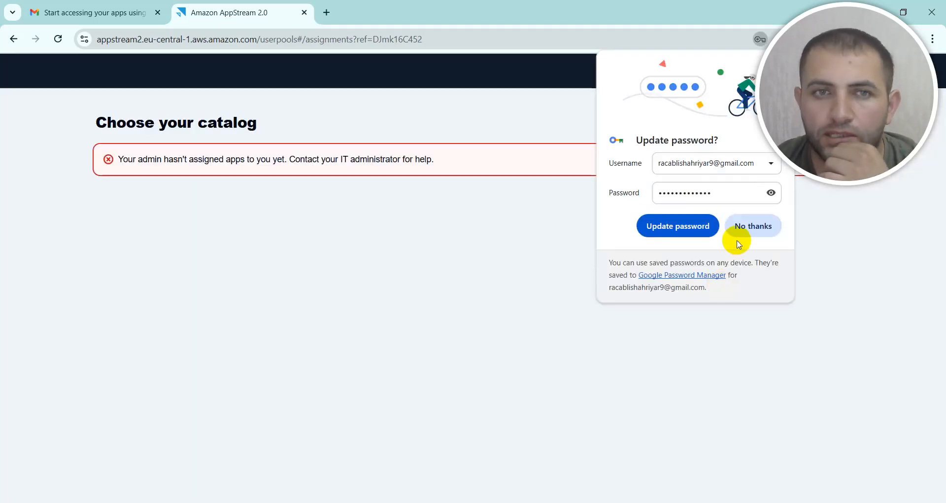
pyautogui.click(759, 229)
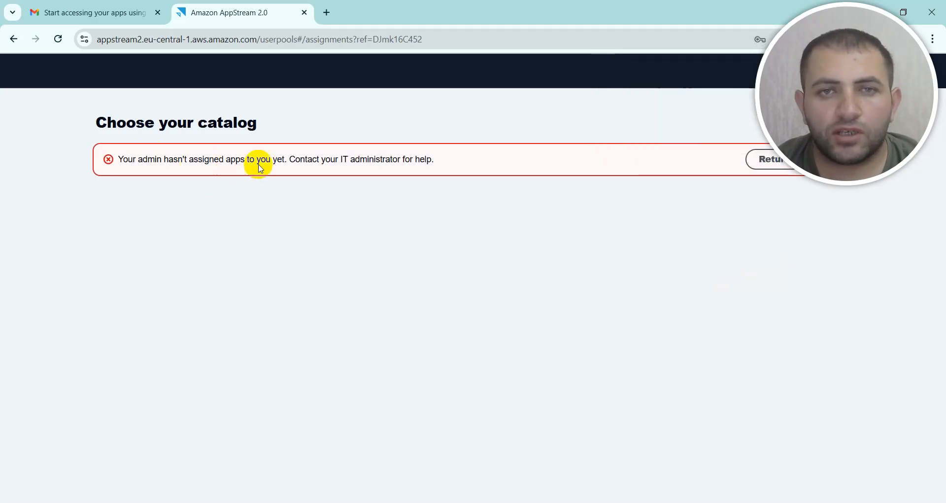
# Return from the catalog page to the login page, and switch back to the Chrome window with the AppStream console
pyautogui.click(772, 160)
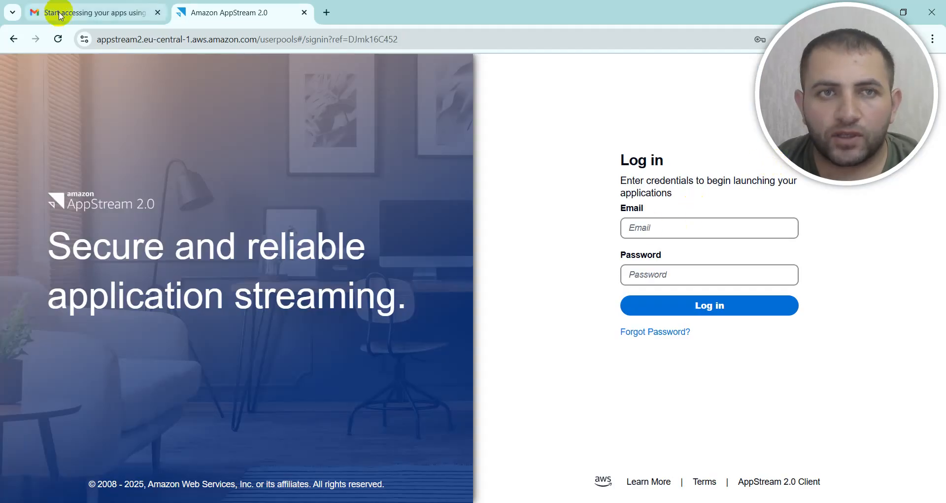
pyautogui.moveTo(635, 502)
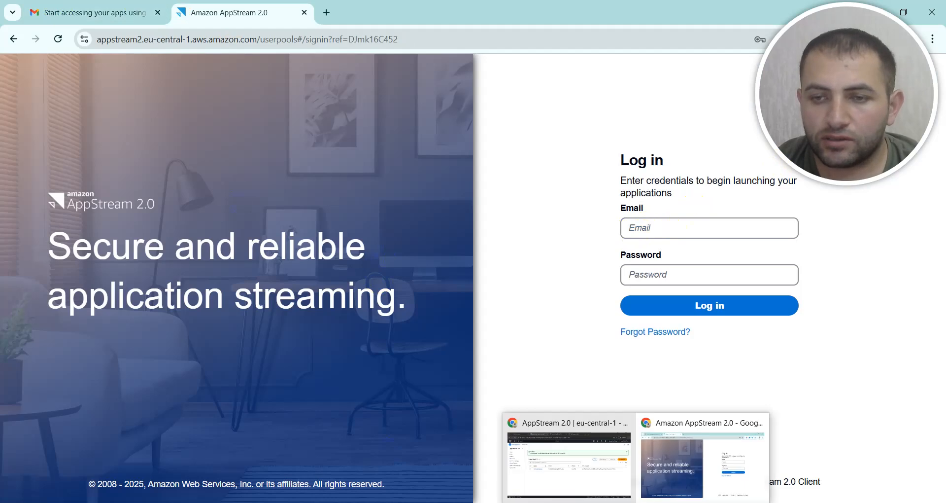
pyautogui.click(685, 477)
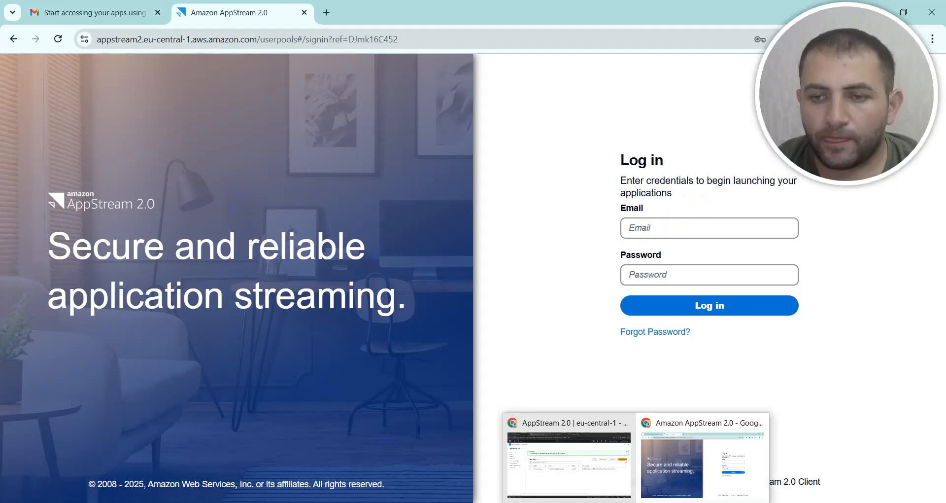
pyautogui.click(596, 467)
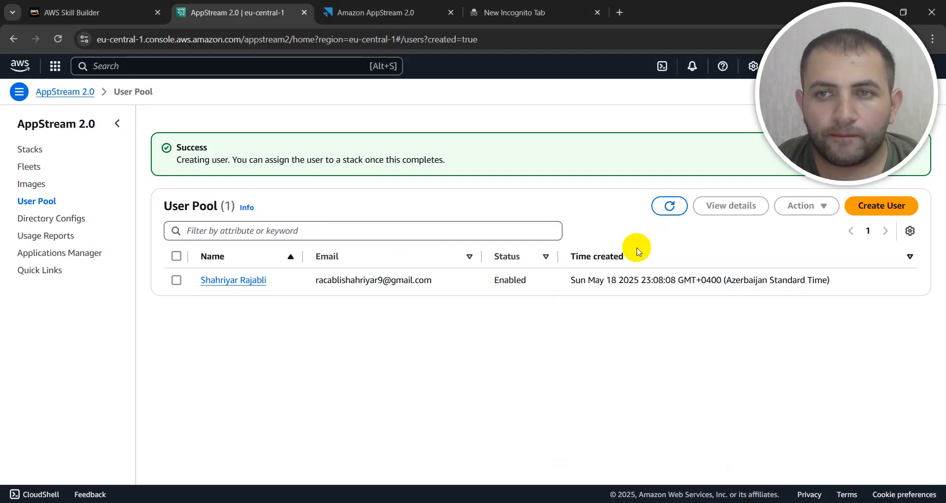
# Select the invited user in the User Pool
pyautogui.click(176, 280)
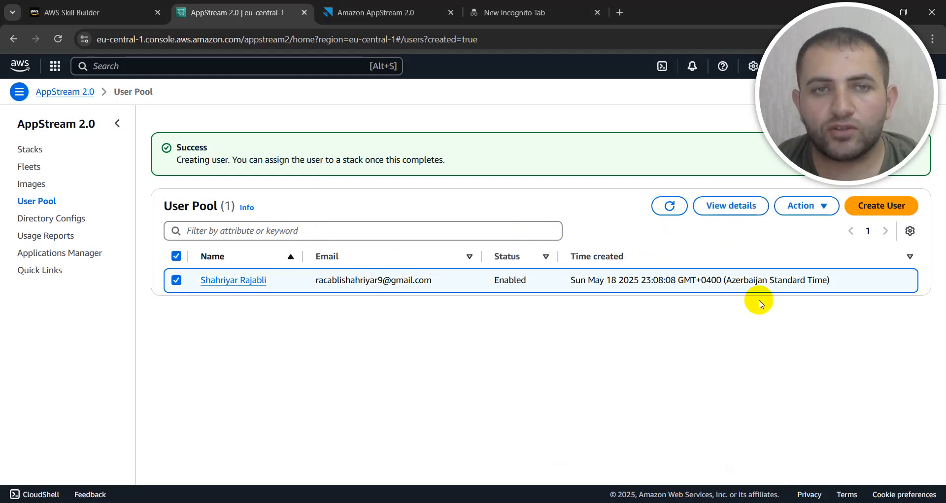